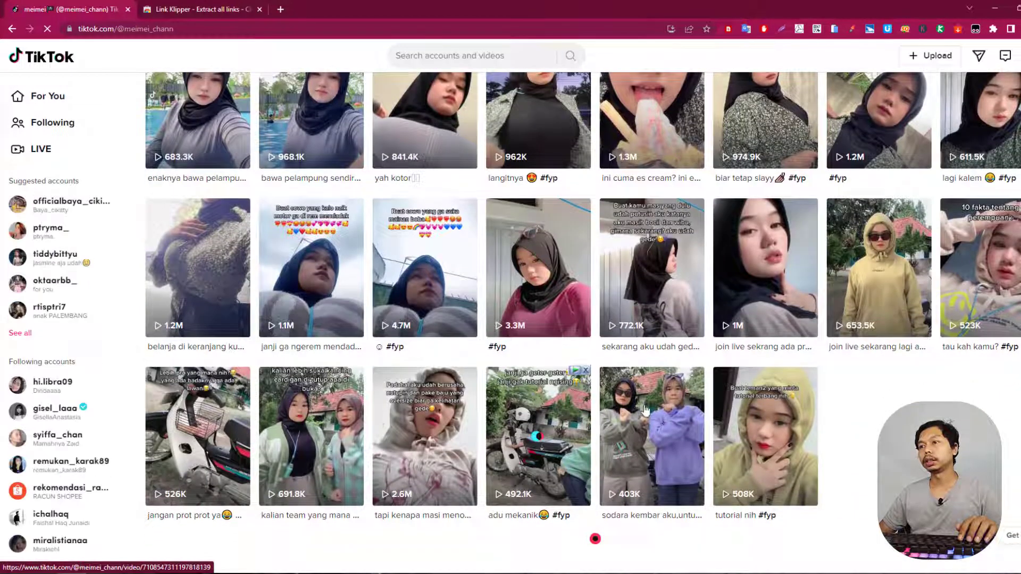
Step: Load the TikTok profile's older videos all the way down through the video grid
scroll(648, 411, "down", 9)
scroll(648, 411, "down", 3)
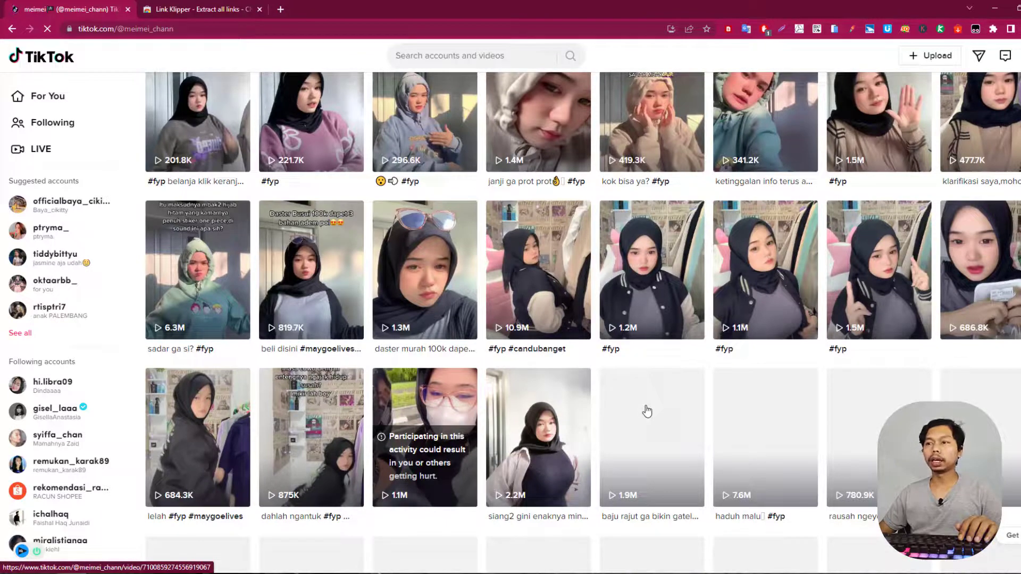
scroll(647, 411, "down", 4)
scroll(647, 410, "down", 4)
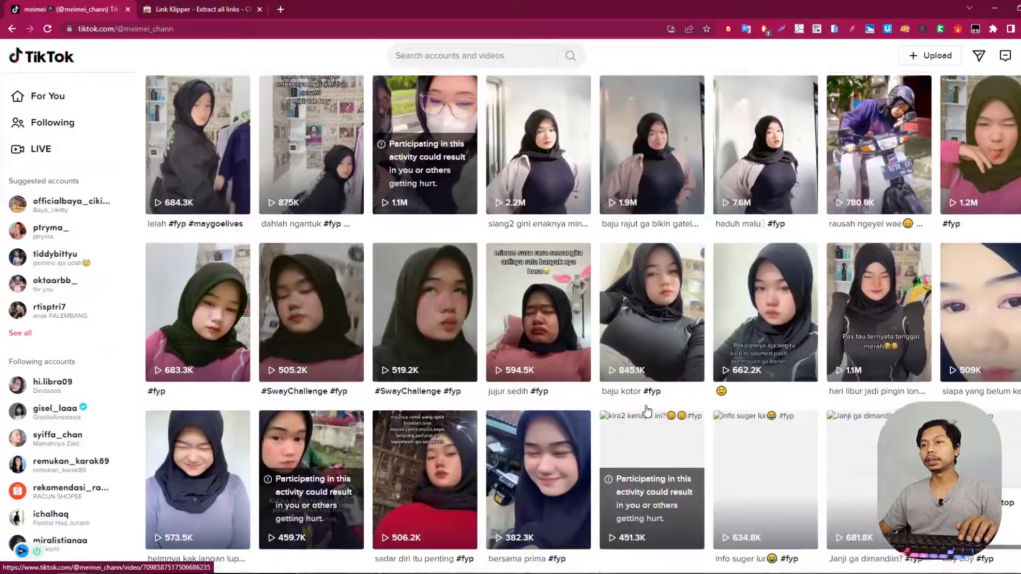
scroll(647, 410, "down", 2)
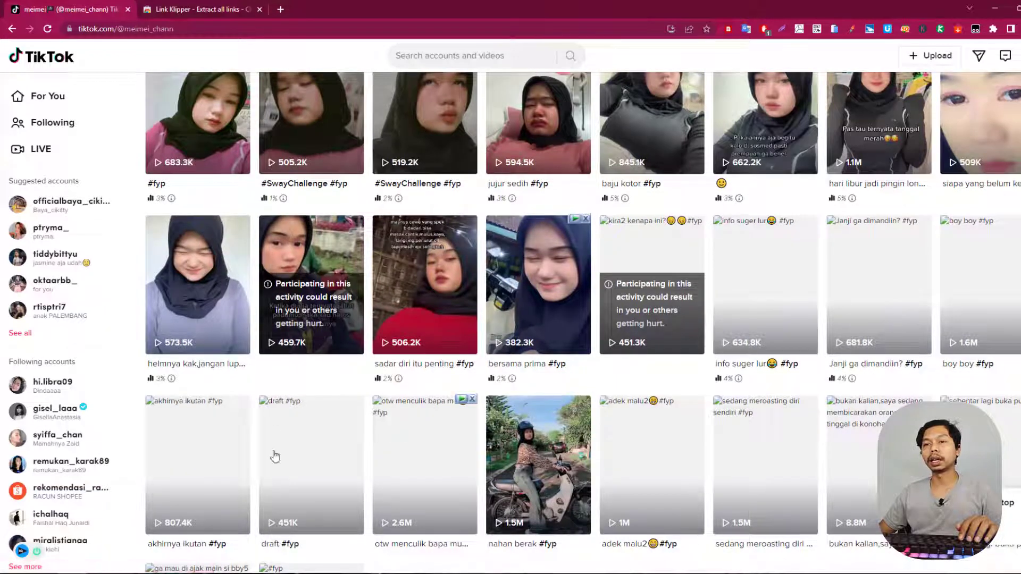
scroll(617, 398, "down", 2)
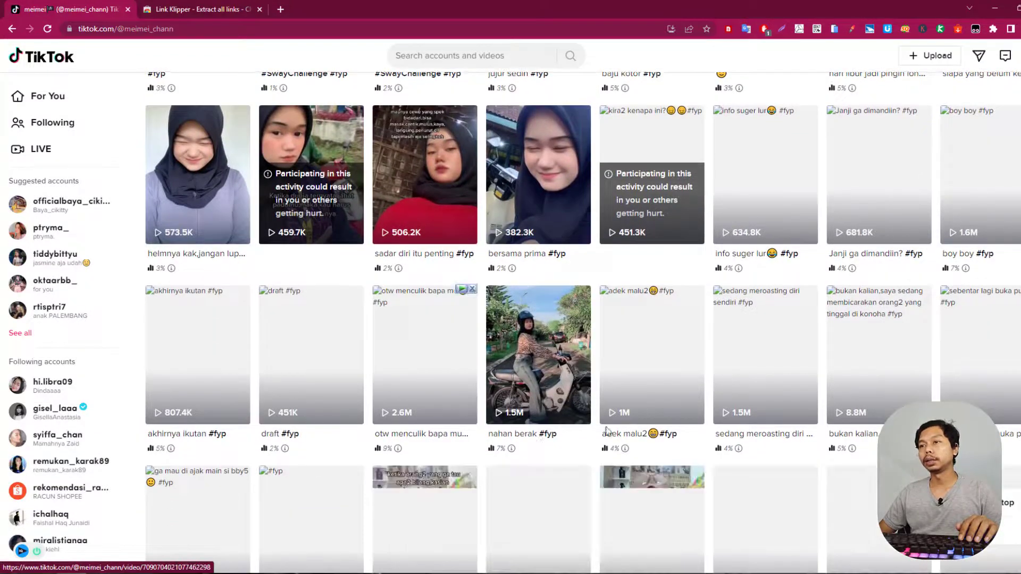
scroll(617, 397, "down", 3)
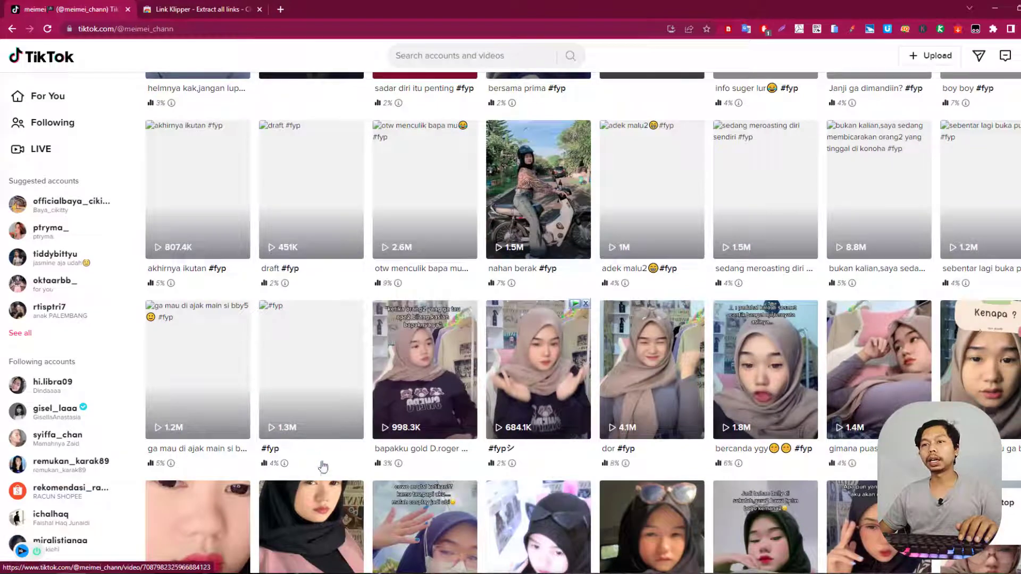
scroll(525, 393, "down", 4)
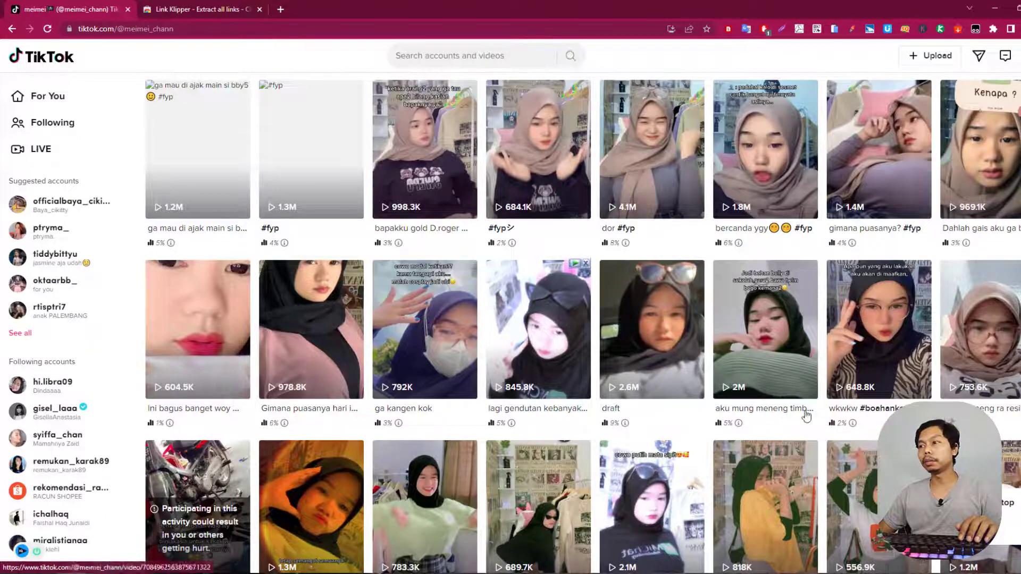
scroll(548, 273, "down", 5)
scroll(539, 382, "down", 13)
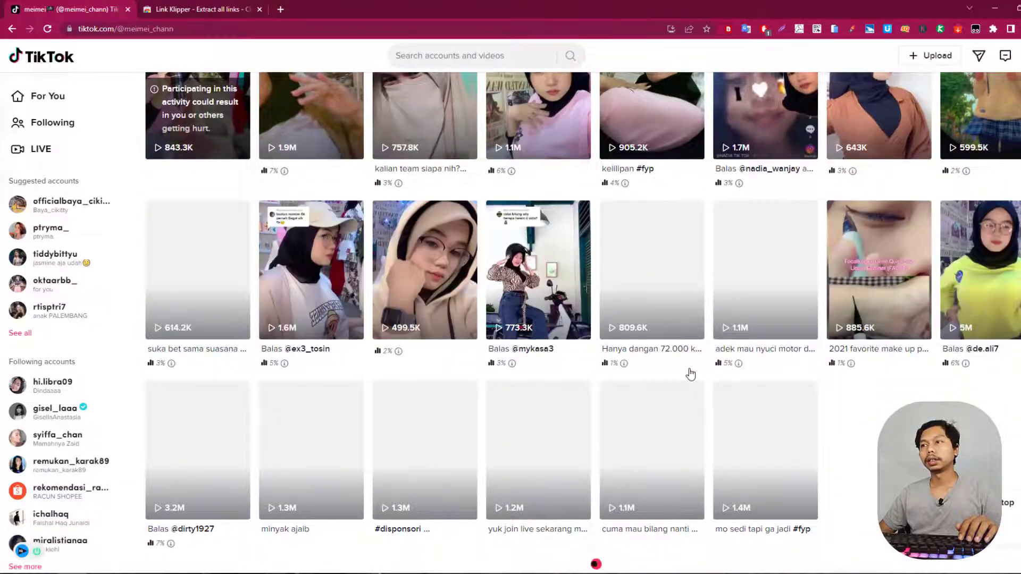
scroll(690, 374, "down", 6)
scroll(691, 374, "down", 7)
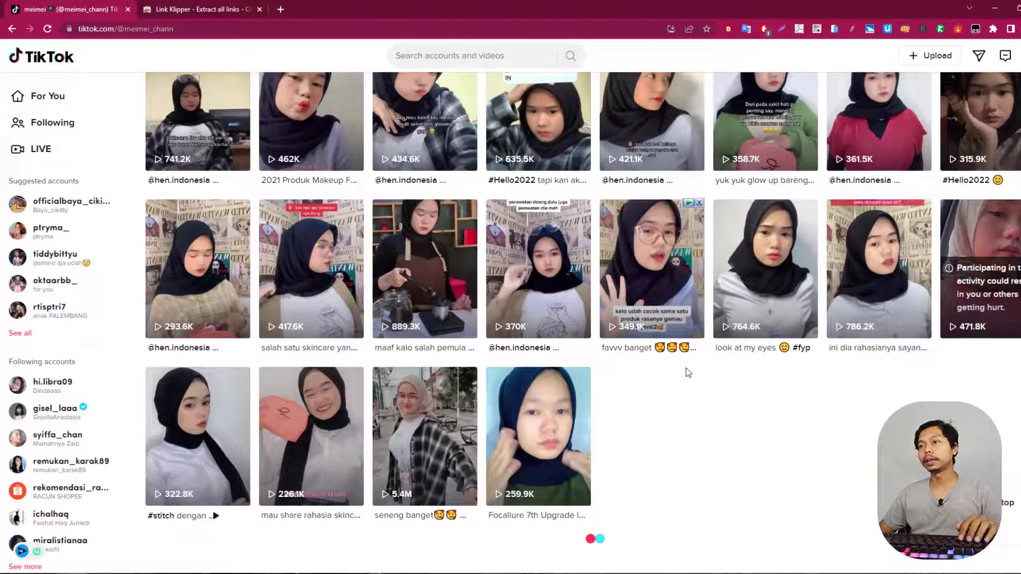
scroll(686, 368, "down", 9)
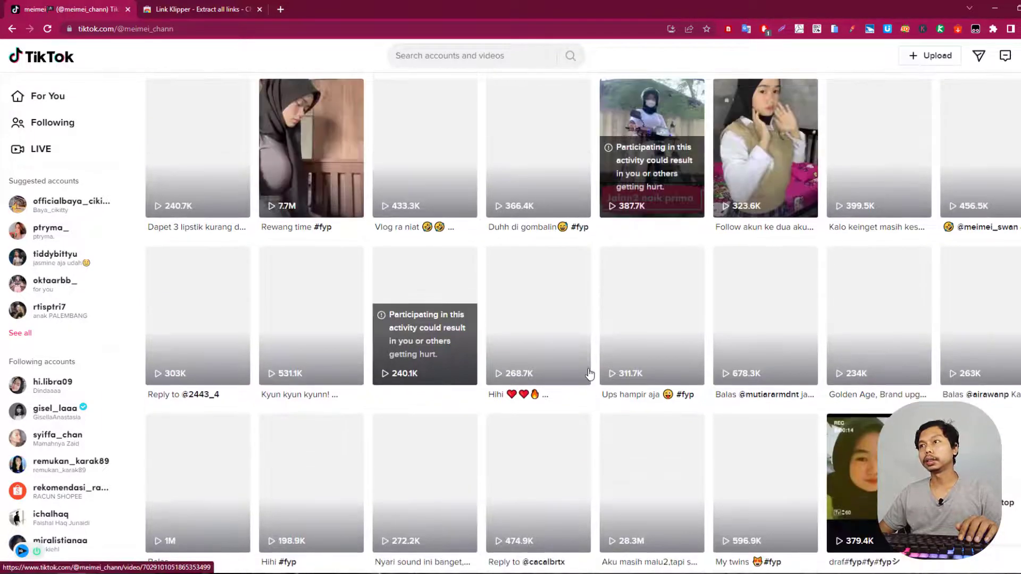
scroll(589, 374, "up", 1)
scroll(590, 374, "down", 1)
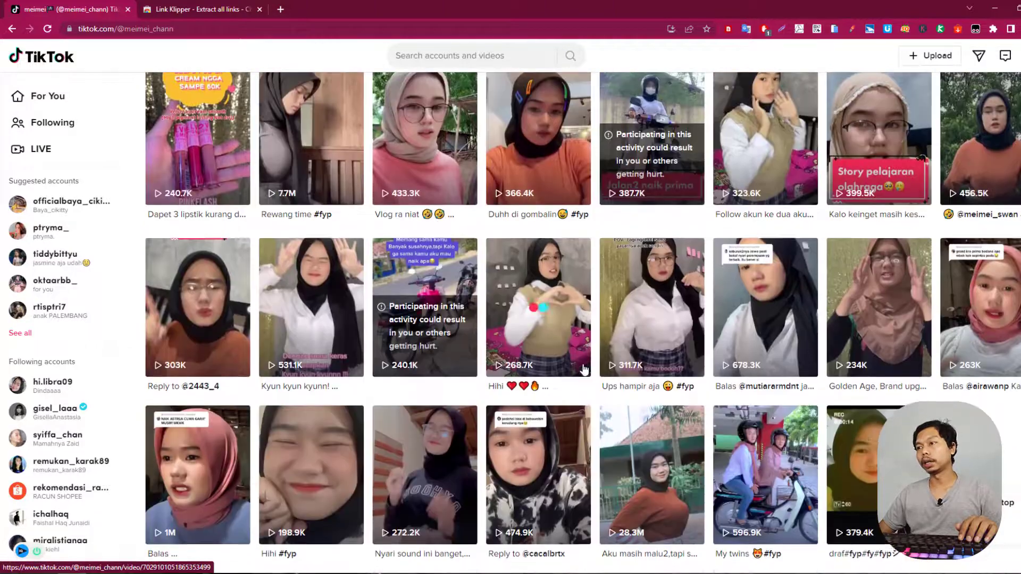
scroll(833, 452, "down", 1)
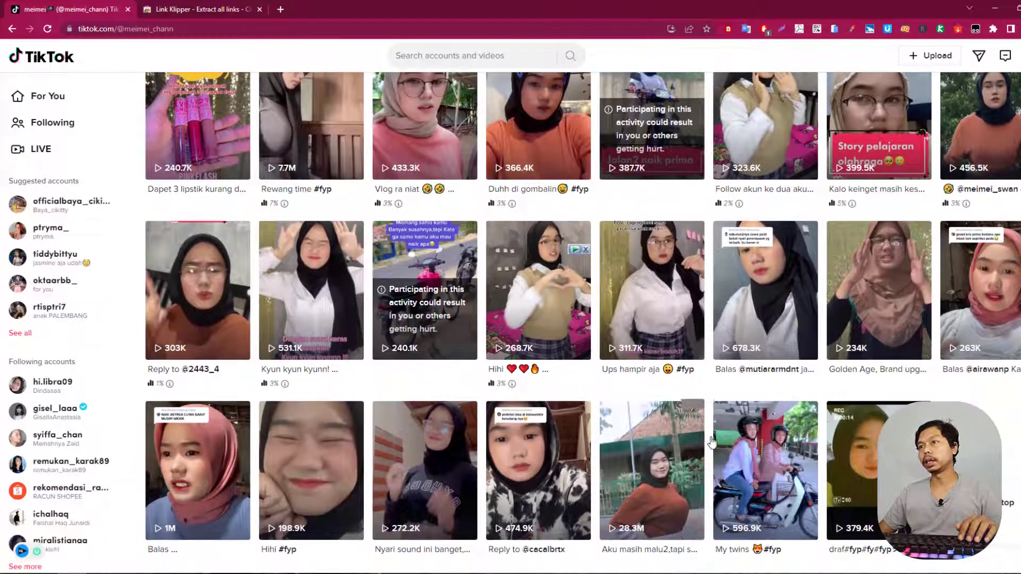
scroll(784, 452, "up", 2)
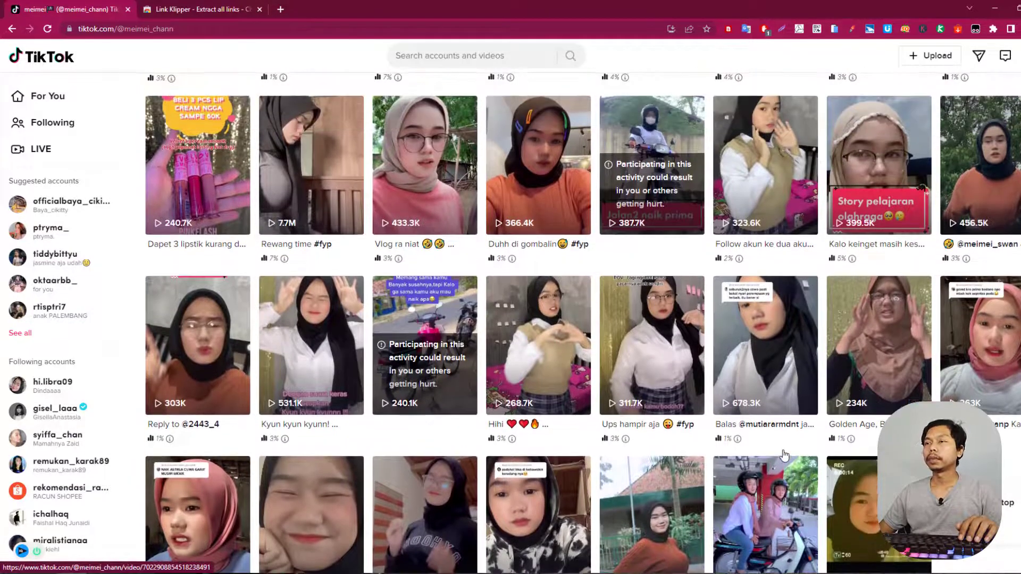
Step: Extract all links from the page with Link Klipper and open the exported CSV file in a maximized Excel window
left_click(940, 30)
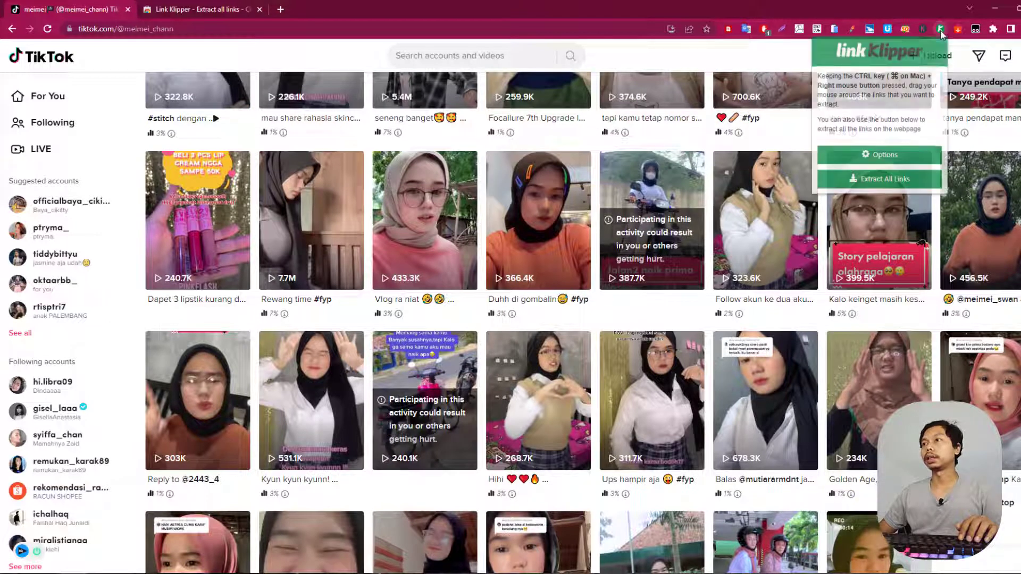
left_click(879, 181)
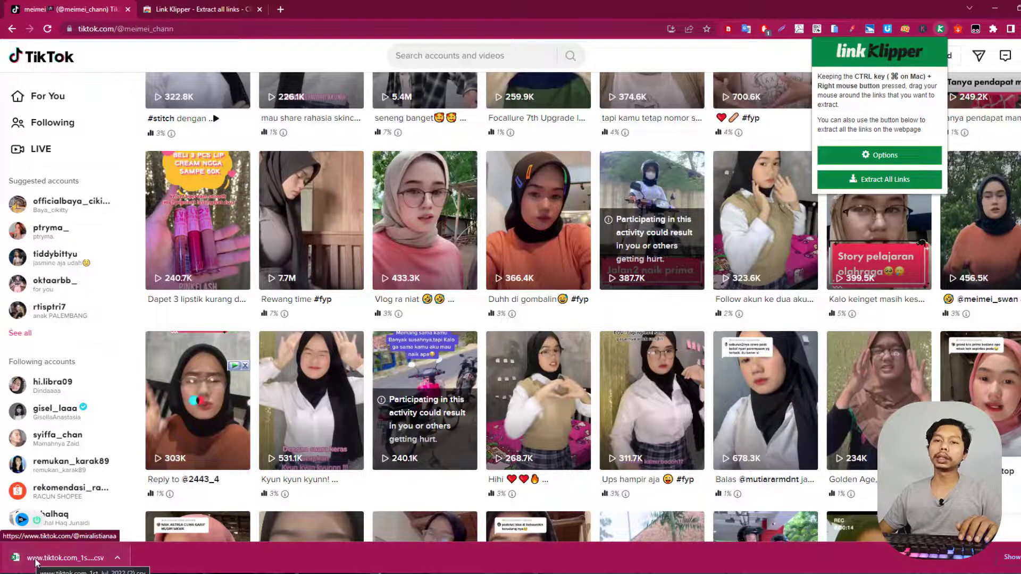
left_click(36, 563)
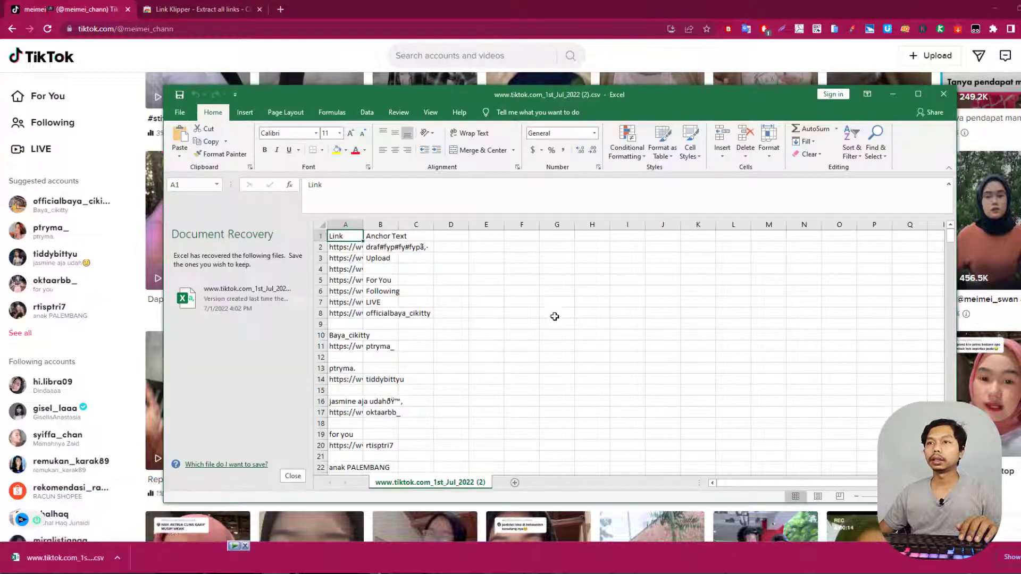
left_click(293, 476)
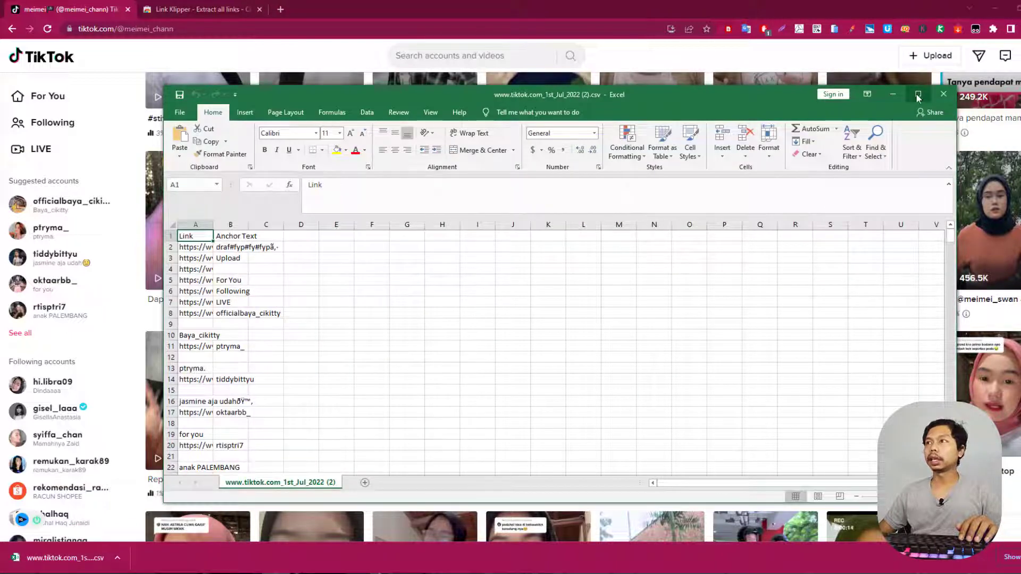
left_click(918, 94)
Step: Widen column A enough to show the complete profile video links further down the list
left_click_drag(52, 138, 232, 171)
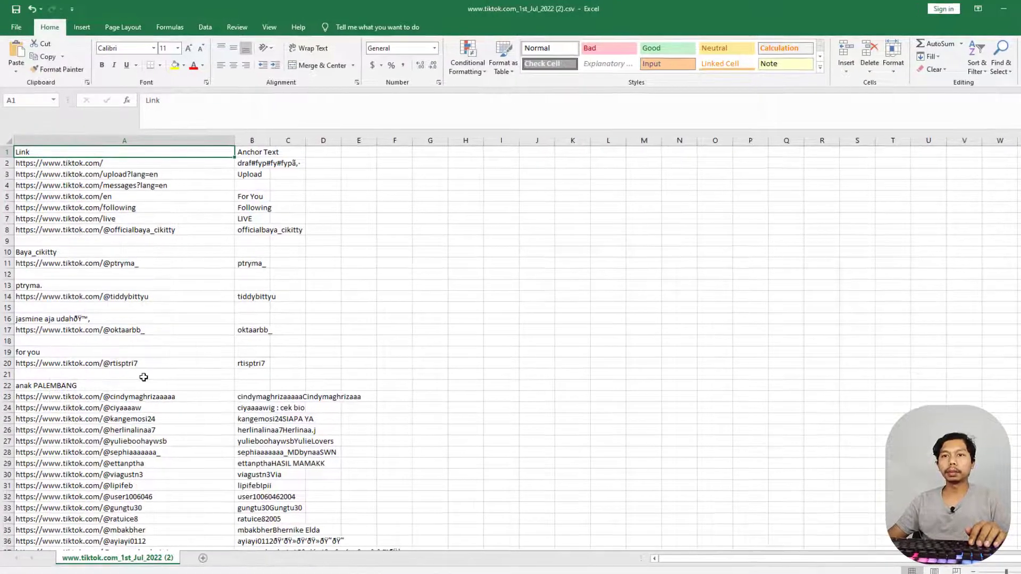
scroll(152, 415, "down", 12)
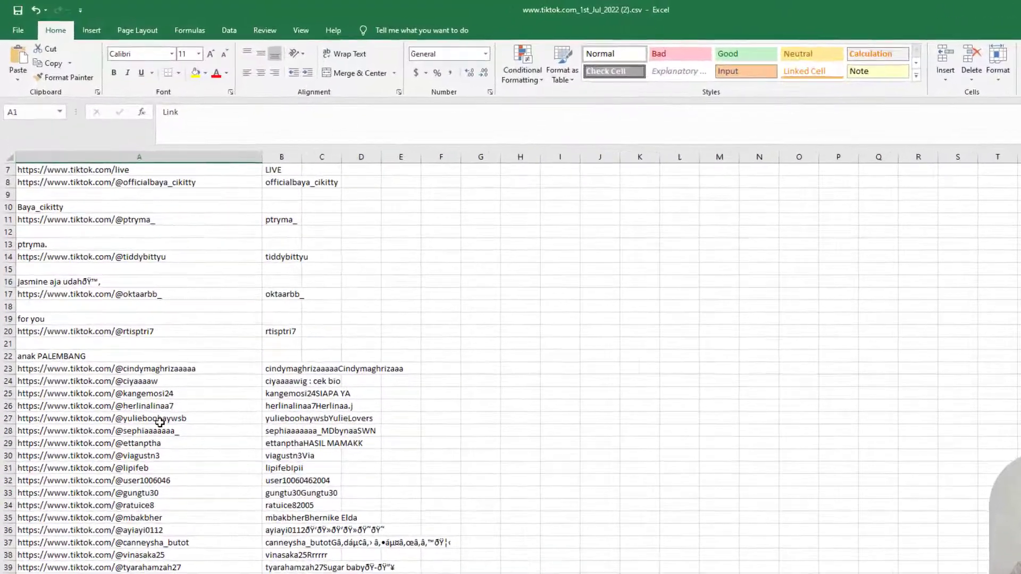
scroll(156, 437, "down", 12)
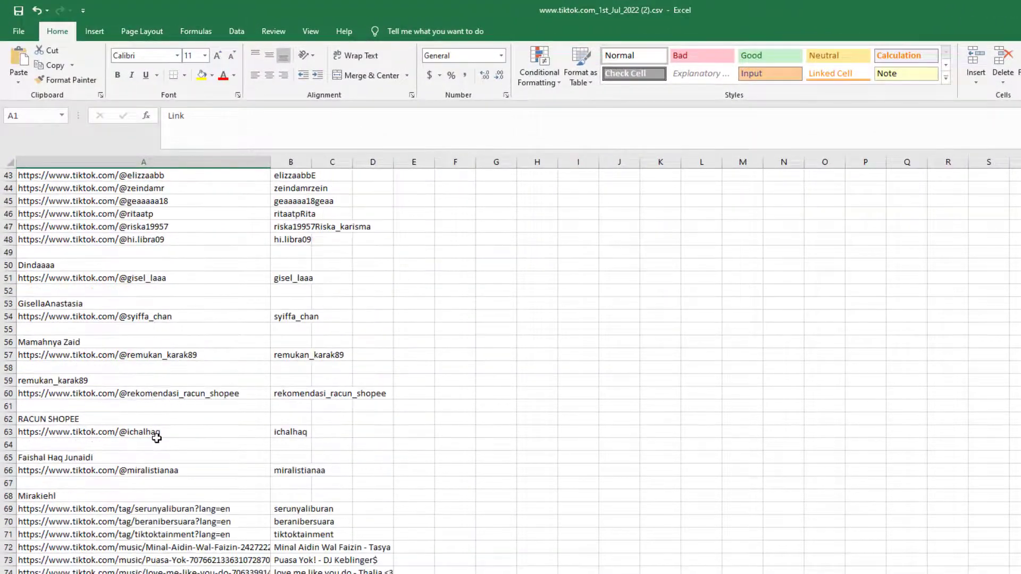
scroll(156, 437, "down", 1)
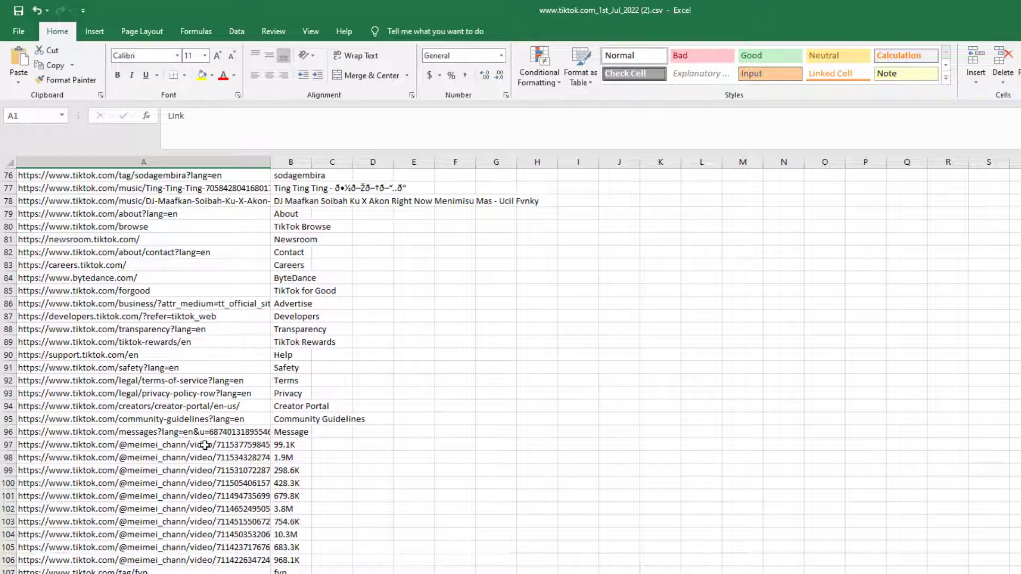
left_click_drag(270, 163, 346, 163)
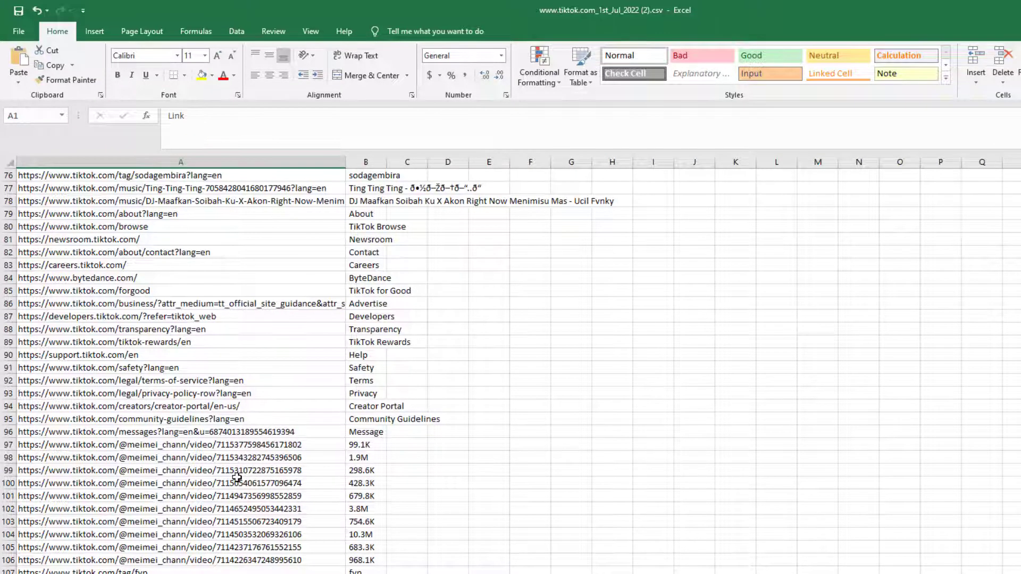
Step: Clear all anchor text from column B of the extracted link list
scroll(297, 407, "up", 4)
scroll(287, 434, "down", 3)
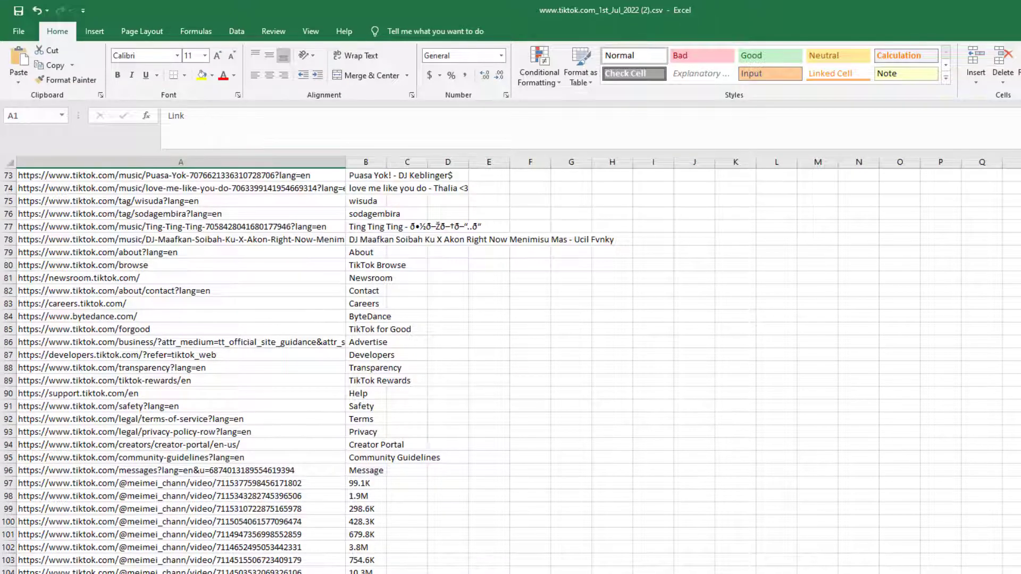
scroll(314, 487, "up", 3)
scroll(314, 488, "down", 1)
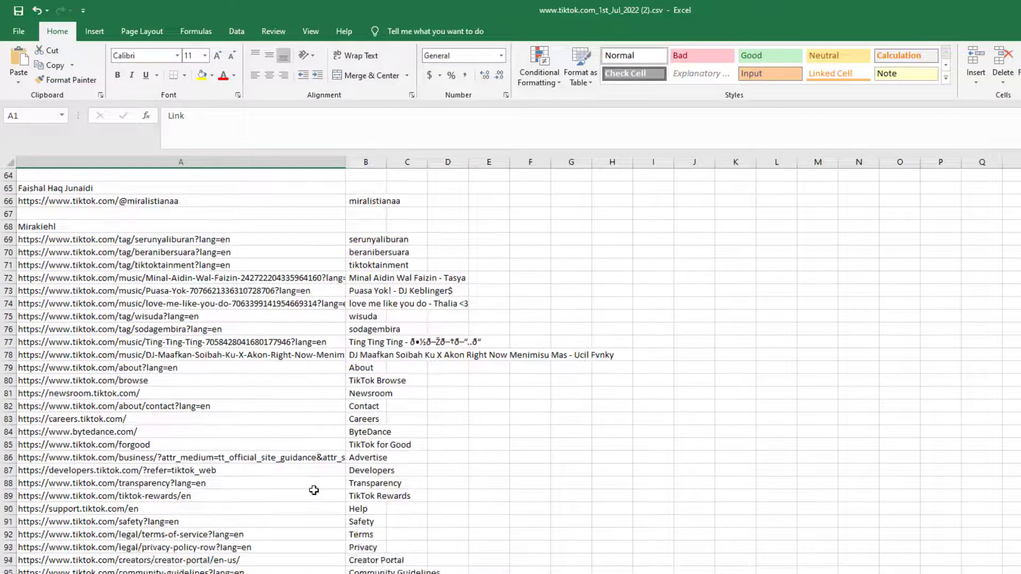
scroll(314, 488, "down", 6)
scroll(269, 482, "up", 1)
scroll(268, 482, "up", 1)
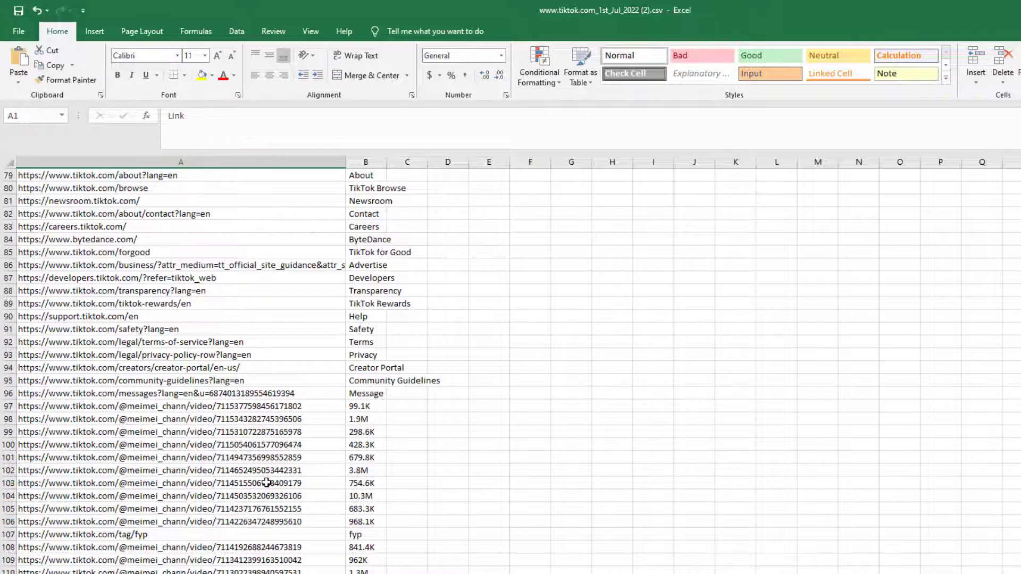
left_click(370, 156)
key("Delete")
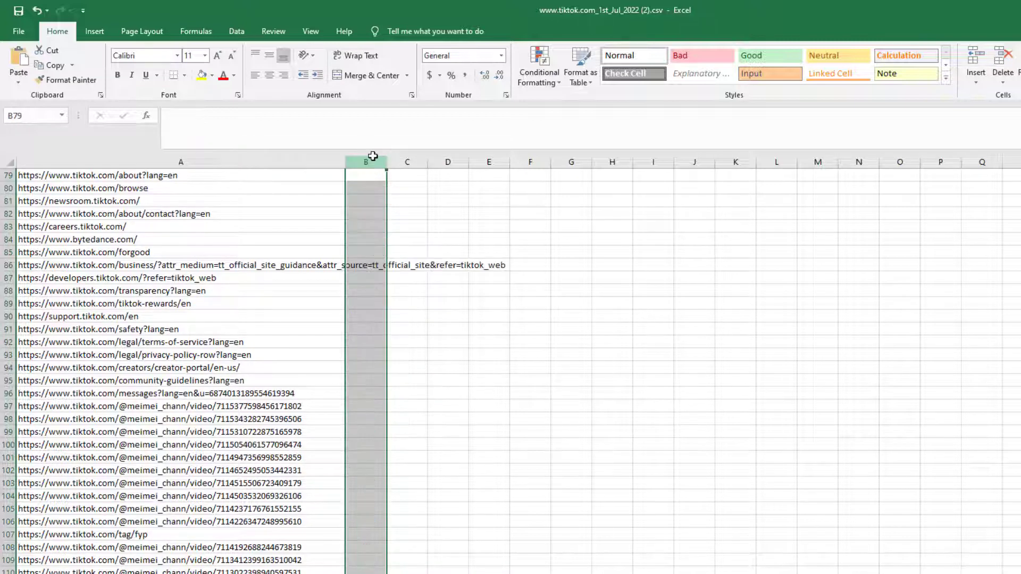
left_click(444, 331)
scroll(171, 372, "up", 20)
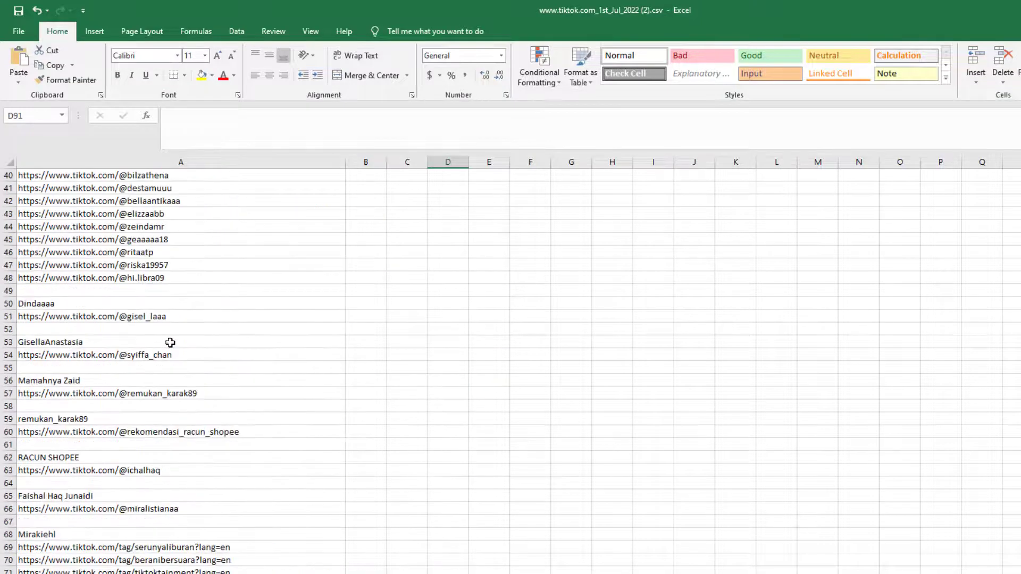
scroll(152, 315, "up", 3)
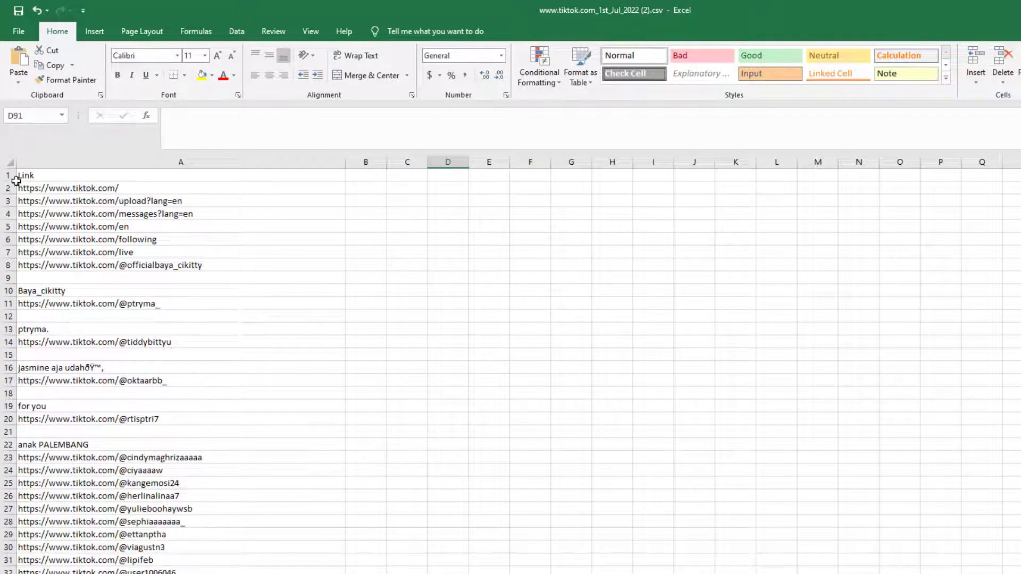
left_click_drag(6, 174, 109, 522)
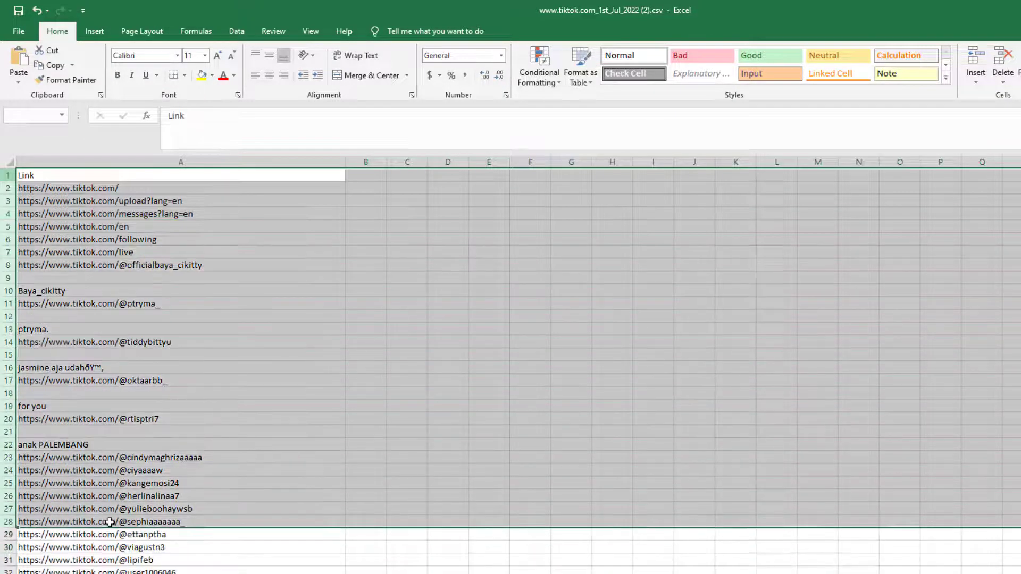
scroll(109, 465, "down", 4)
scroll(109, 466, "down", 15)
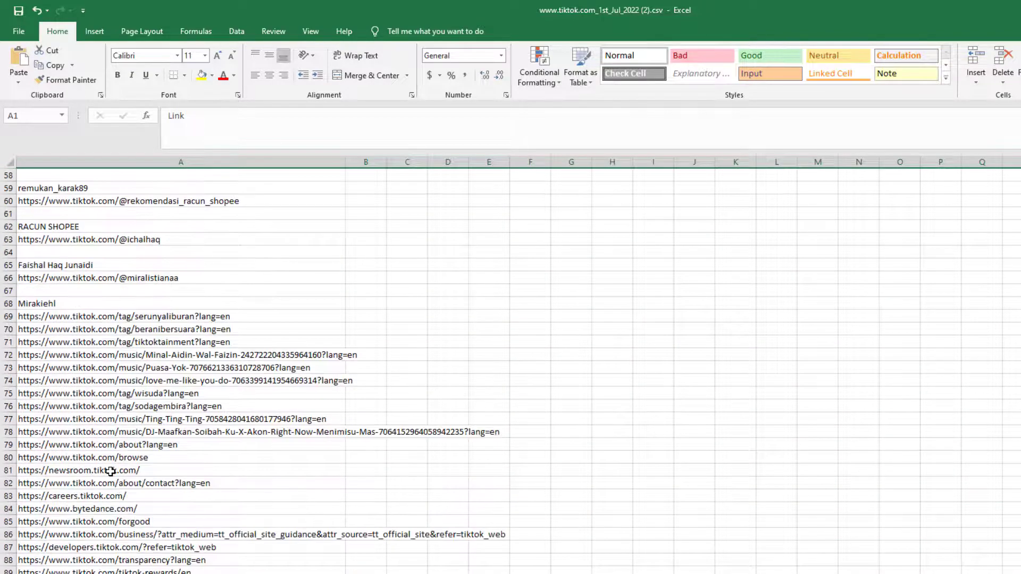
scroll(110, 471, "down", 4)
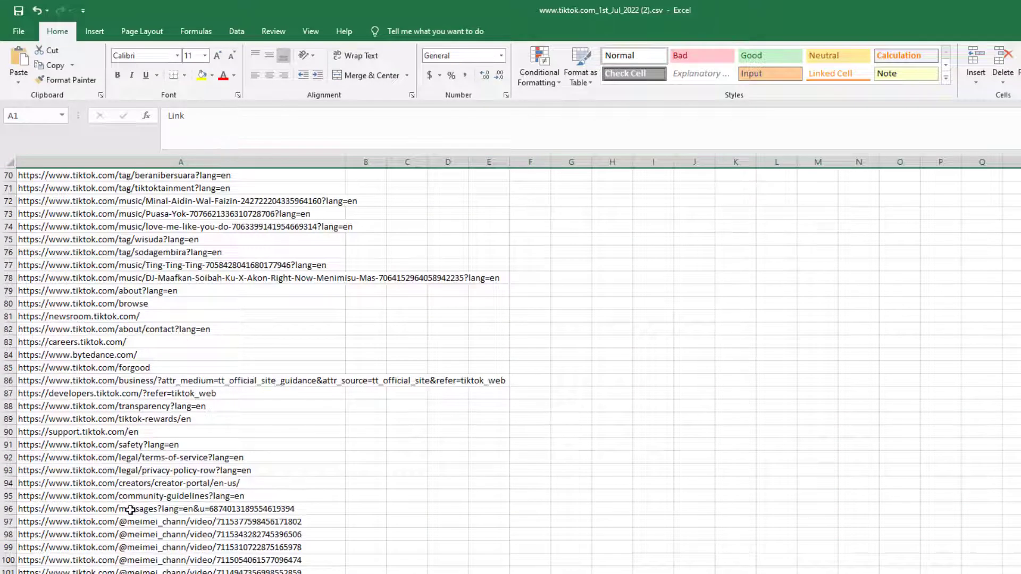
Step: Clear the contents of cells A1 to A96, covering every entry above the profile's first video link
left_click_drag(130, 510, 130, 171)
scroll(133, 508, "up", 18)
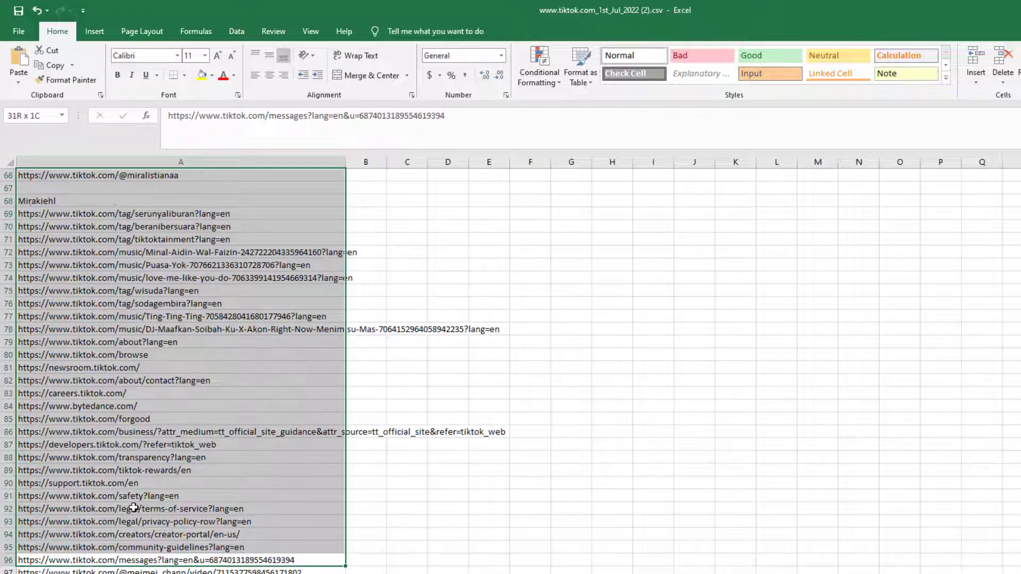
scroll(133, 507, "up", 4)
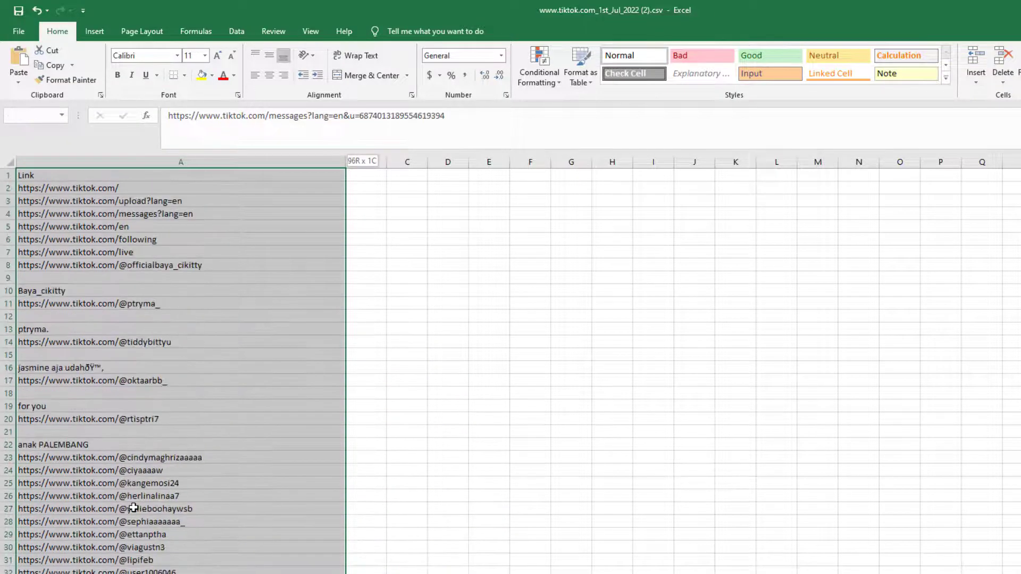
key("Delete")
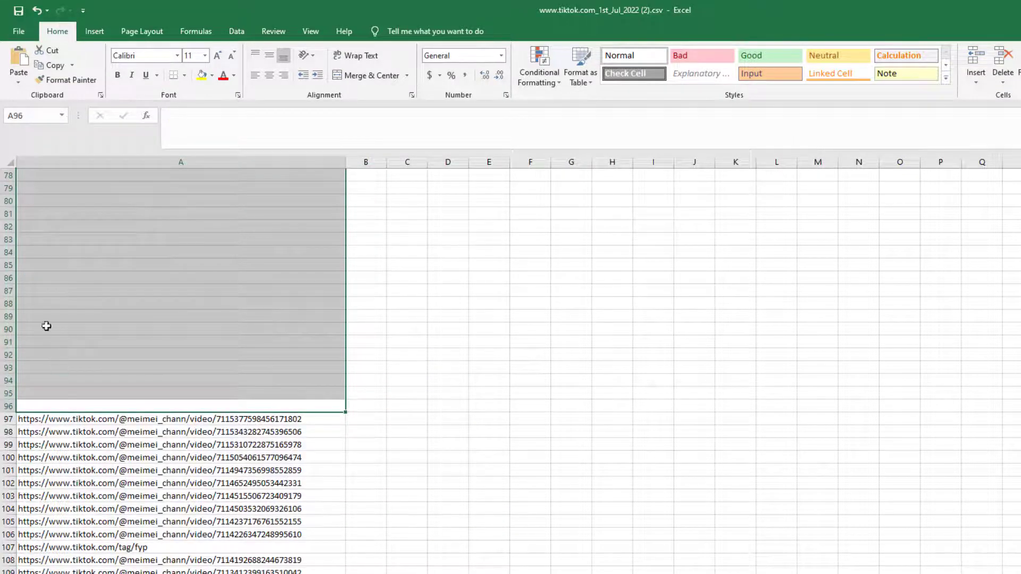
Step: Delete the emptied rows above the first video link and check the remaining links in column A
left_click_drag(8, 337, 2, 19)
right_click(8, 189)
left_click(44, 295)
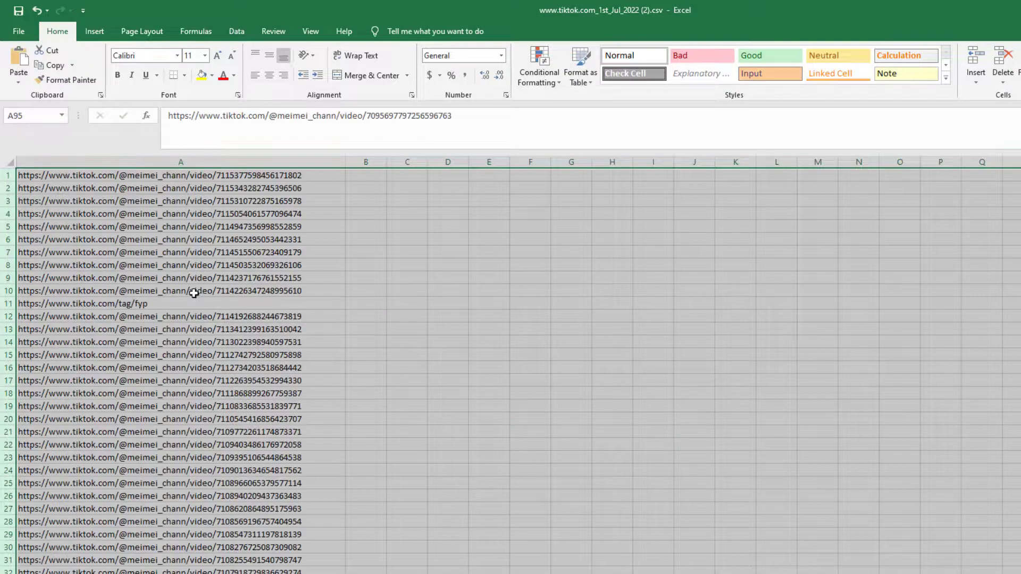
left_click(193, 293)
scroll(193, 293, "down", 3)
scroll(159, 303, "down", 5)
scroll(118, 312, "up", 5)
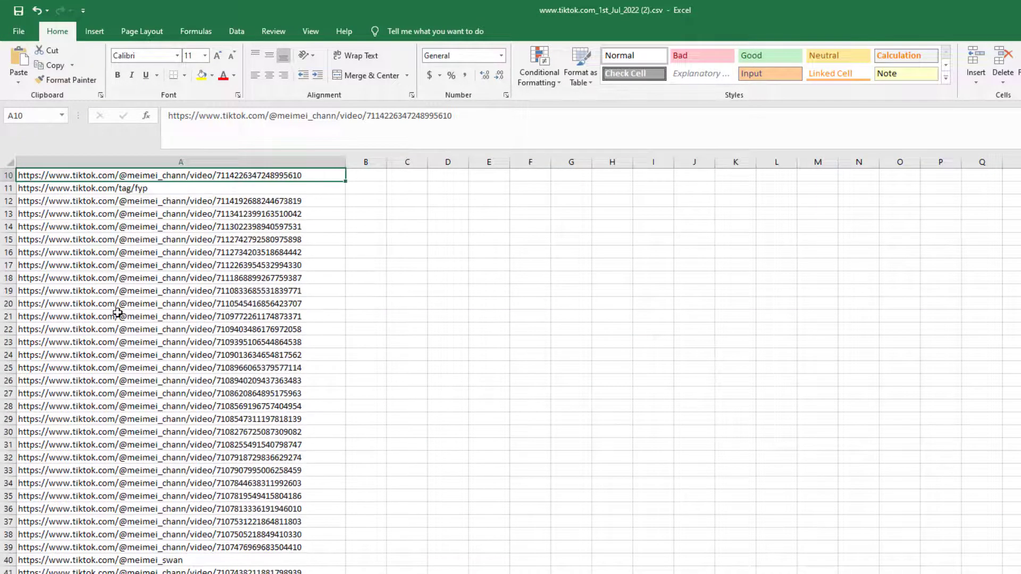
Step: Replace every occurrence of "/tag/*" in column A with nothing
scroll(117, 312, "up", 3)
scroll(116, 305, "down", 1)
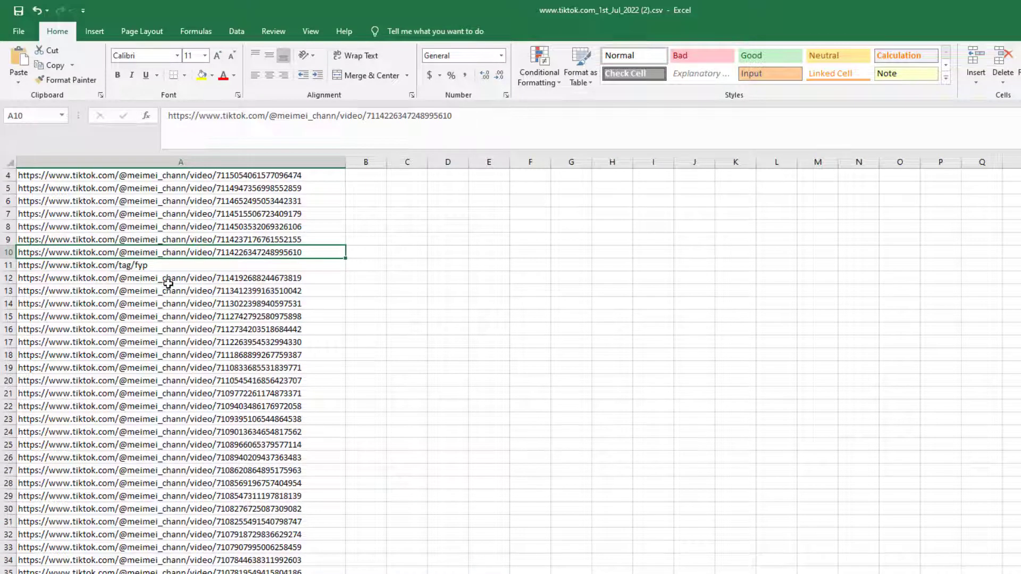
left_click(154, 162)
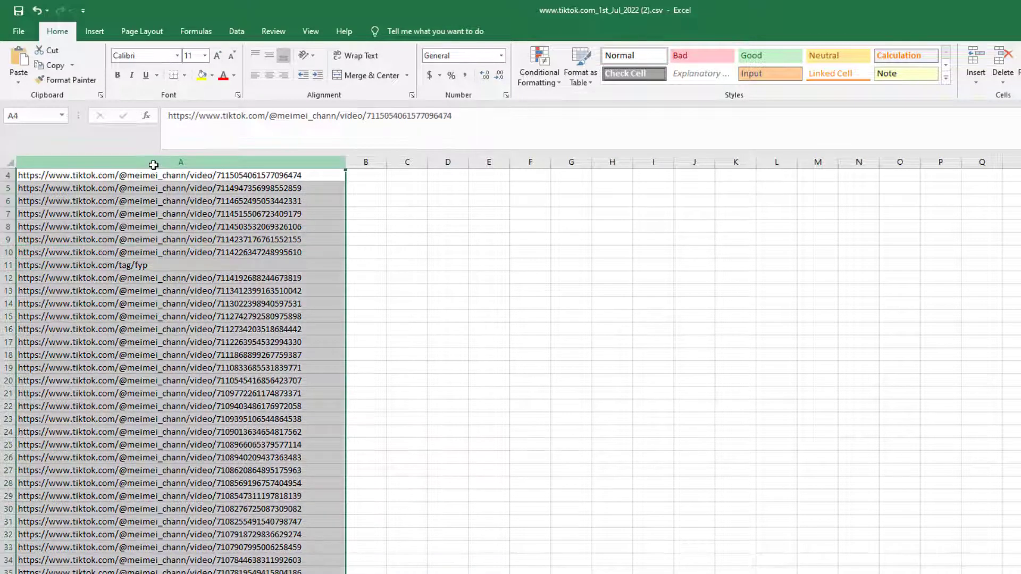
key("ctrl+h")
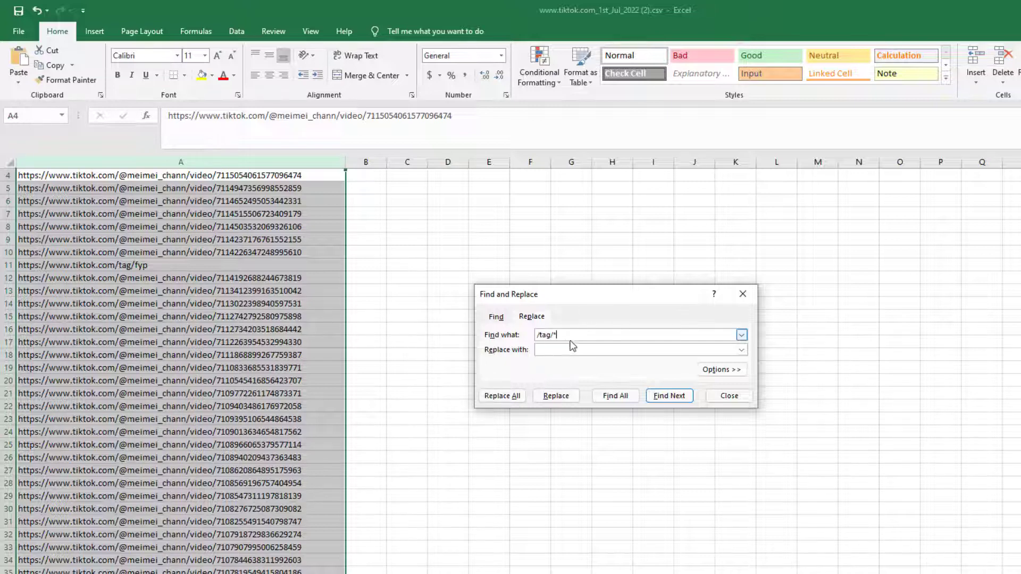
left_click(514, 397)
left_click(633, 378)
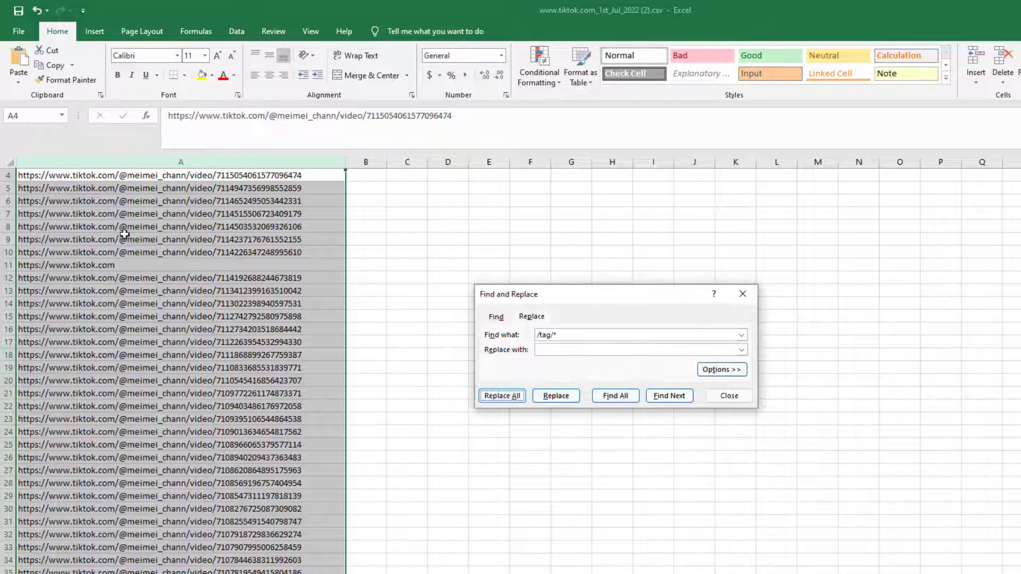
Step: Replace every occurrence of "*tiktok.com" in column A with nothing, and close the replace dialog
scroll(260, 431, "down", 14)
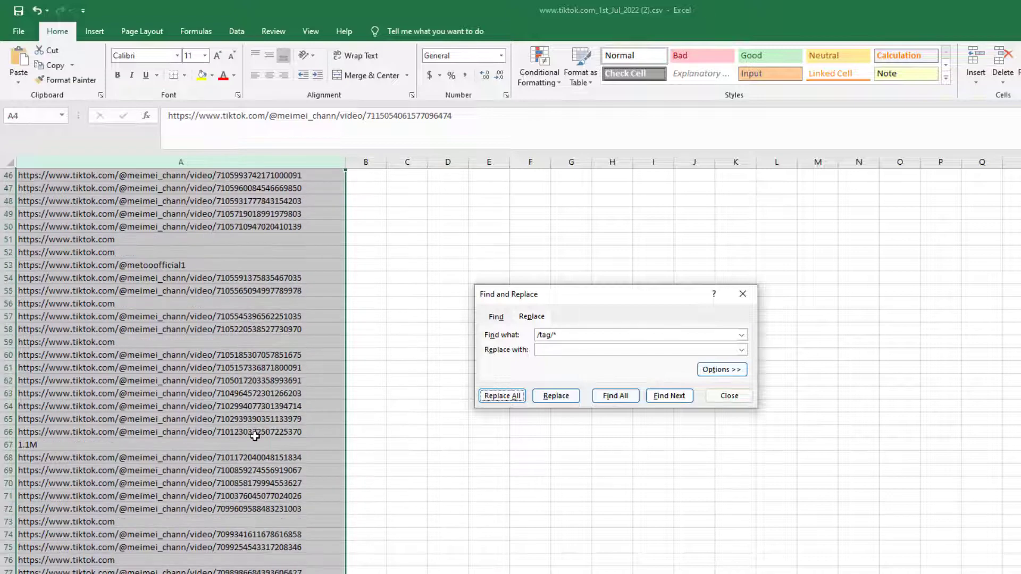
scroll(255, 436, "down", 18)
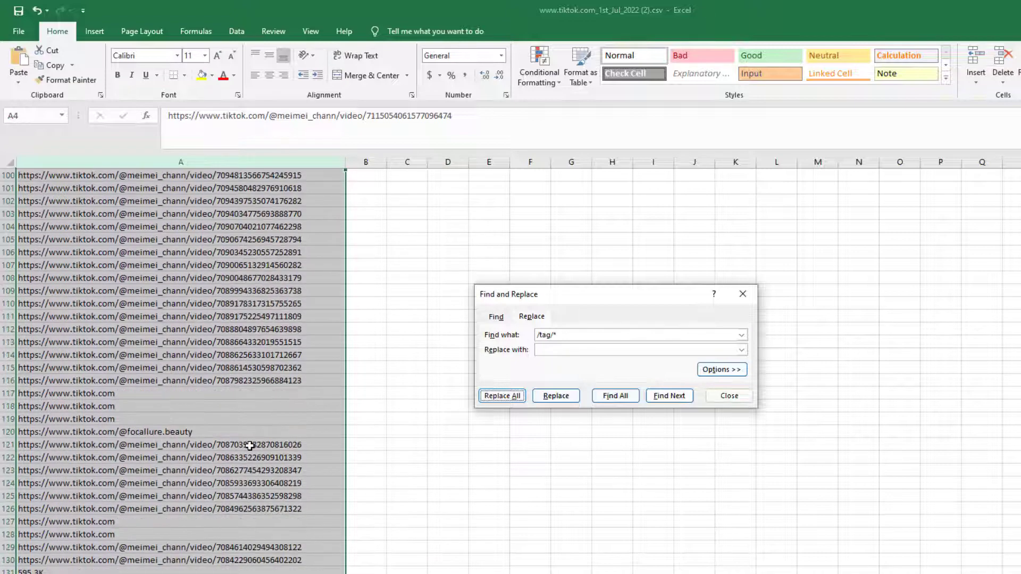
scroll(250, 445, "up", 5)
left_click(556, 335)
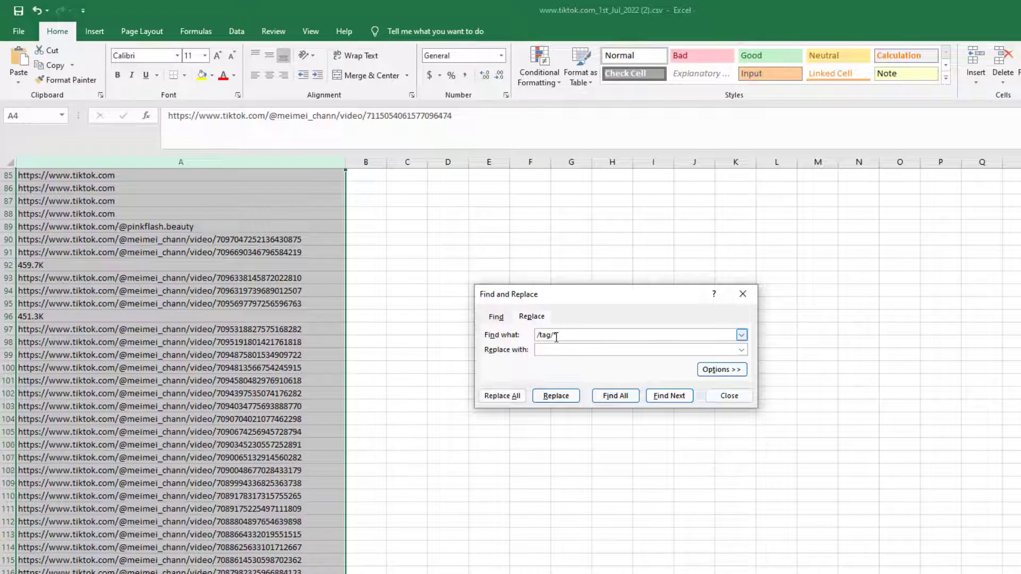
scroll(165, 353, "up", 16)
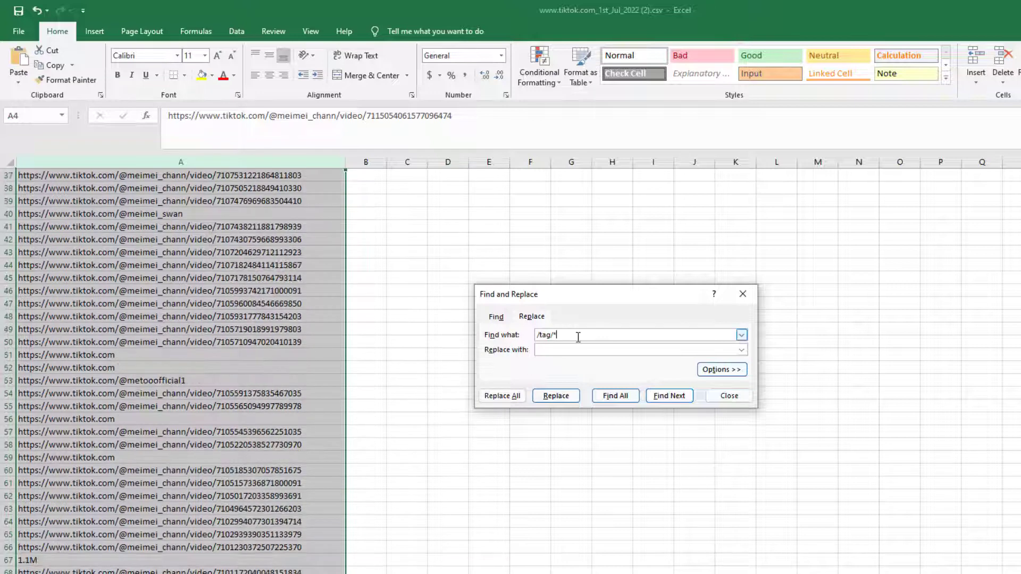
type("*")
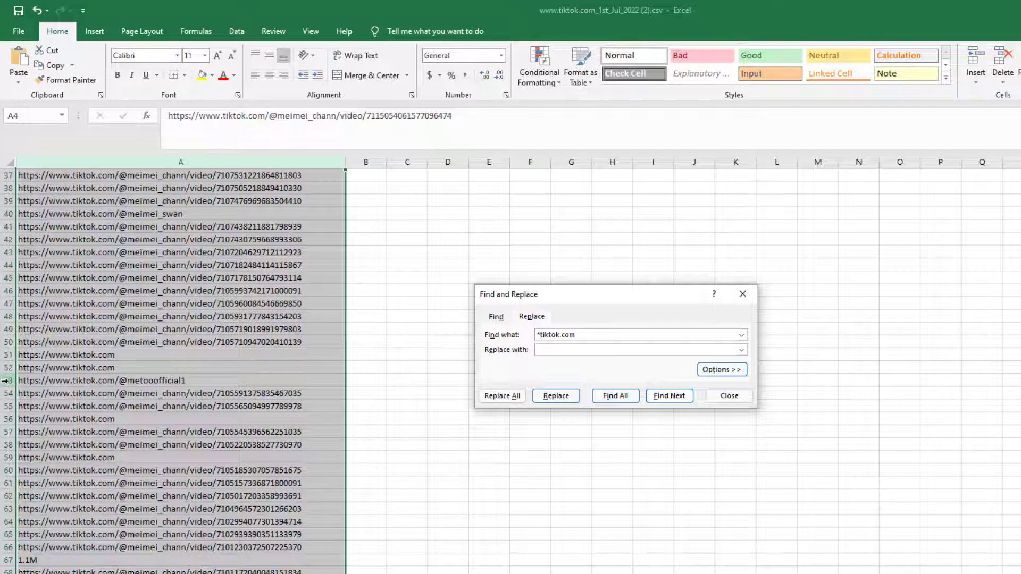
left_click(500, 396)
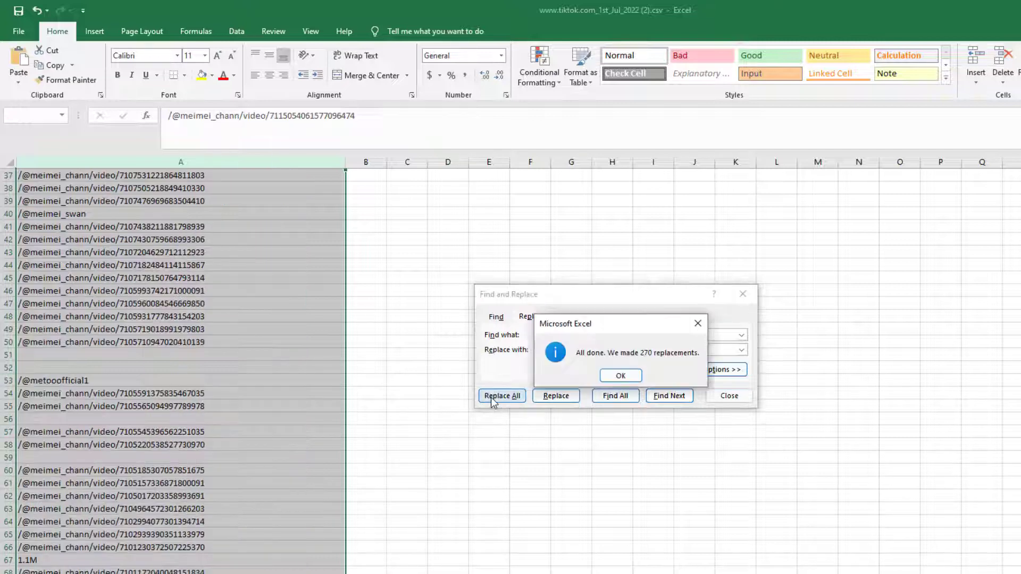
left_click(620, 376)
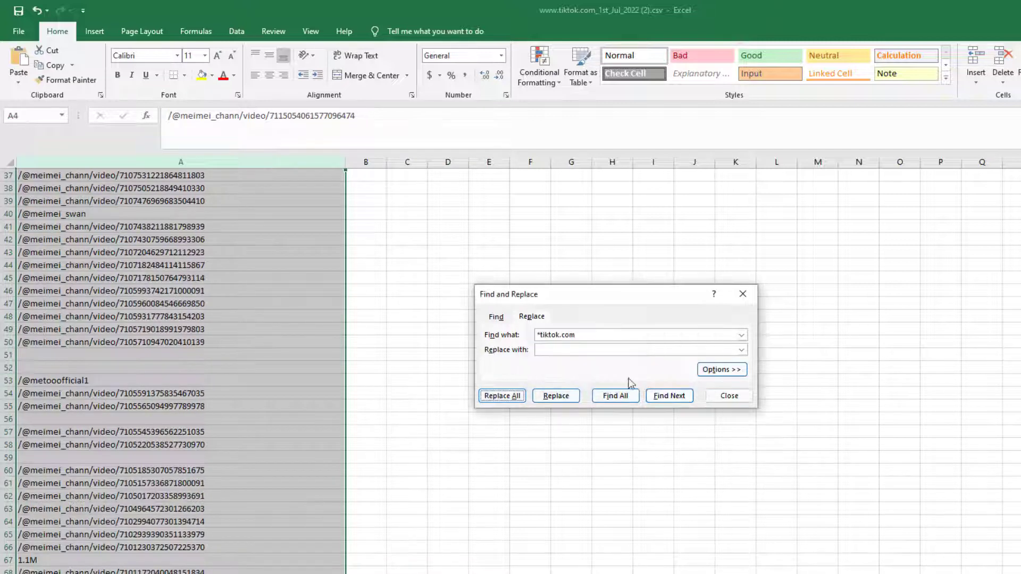
left_click(729, 397)
Step: Look through the shortened entries and the empty cells in column A, and add a filter to the whole column
left_click(146, 452)
scroll(147, 452, "down", 11)
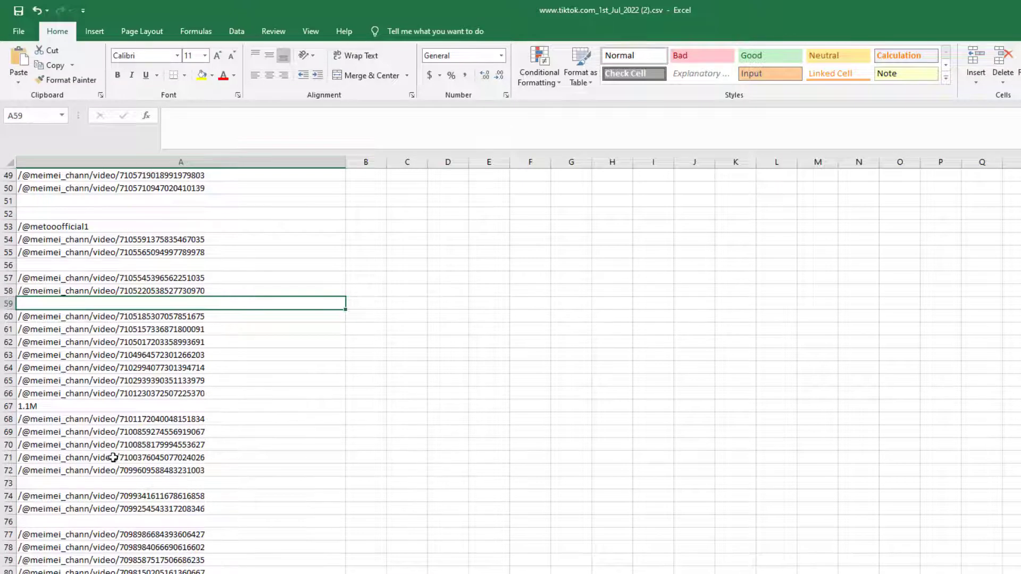
scroll(102, 463, "down", 20)
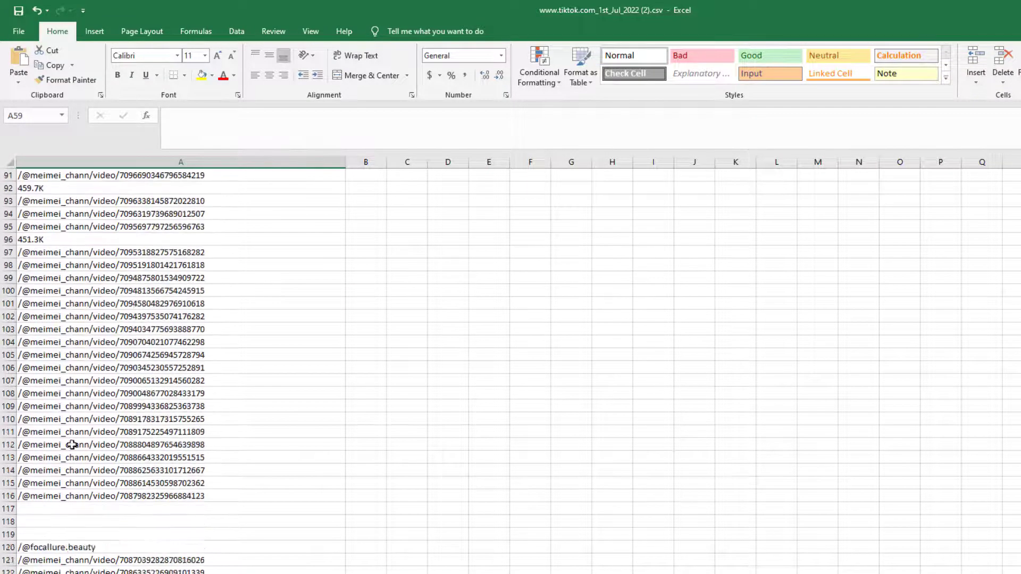
scroll(116, 455, "up", 20)
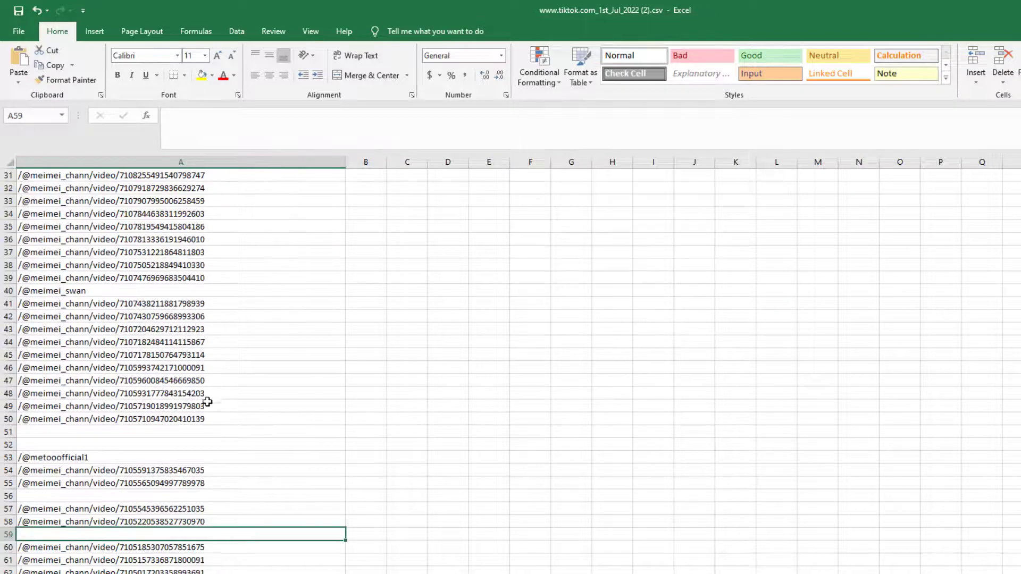
left_click(235, 162)
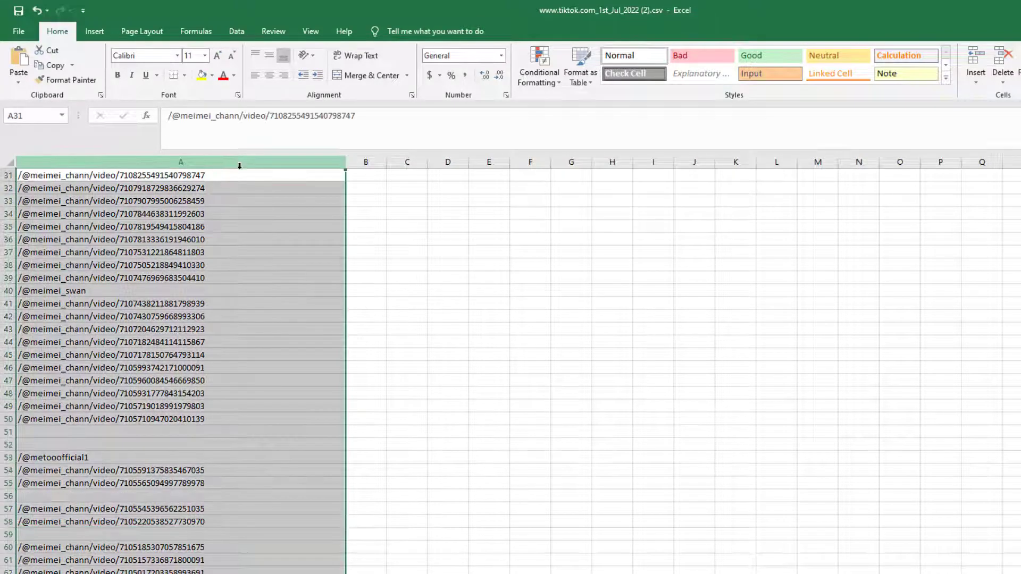
left_click(237, 31)
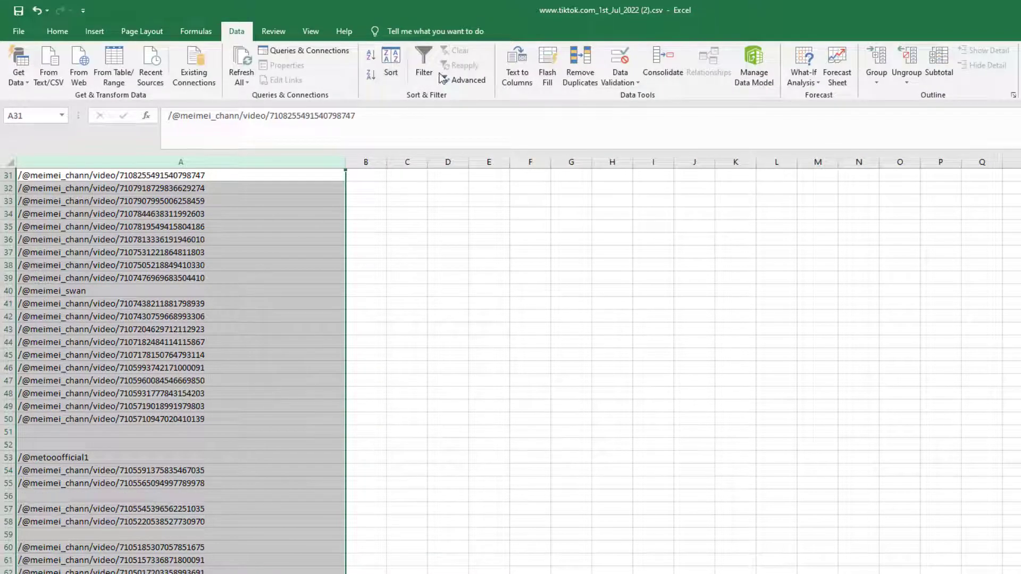
left_click(424, 72)
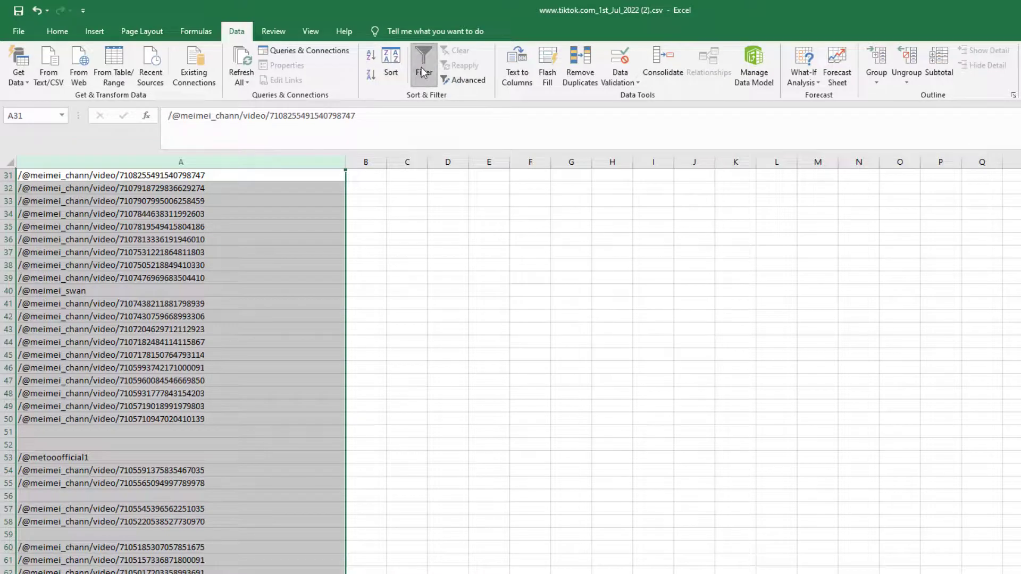
scroll(344, 250, "up", 10)
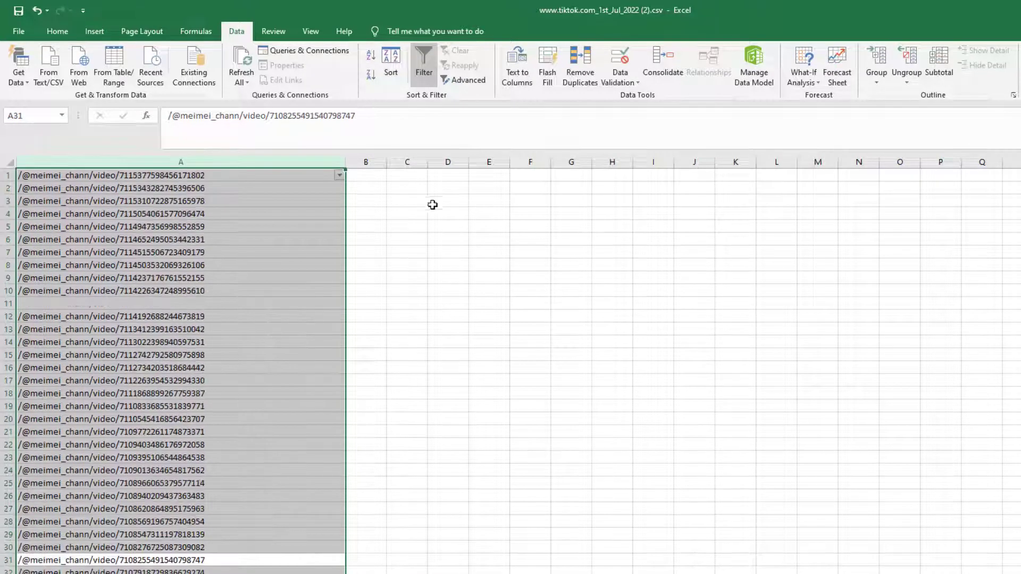
Step: Exclude the other accounts' entries listed before the profile's own video links from column A's filter values
left_click(339, 175)
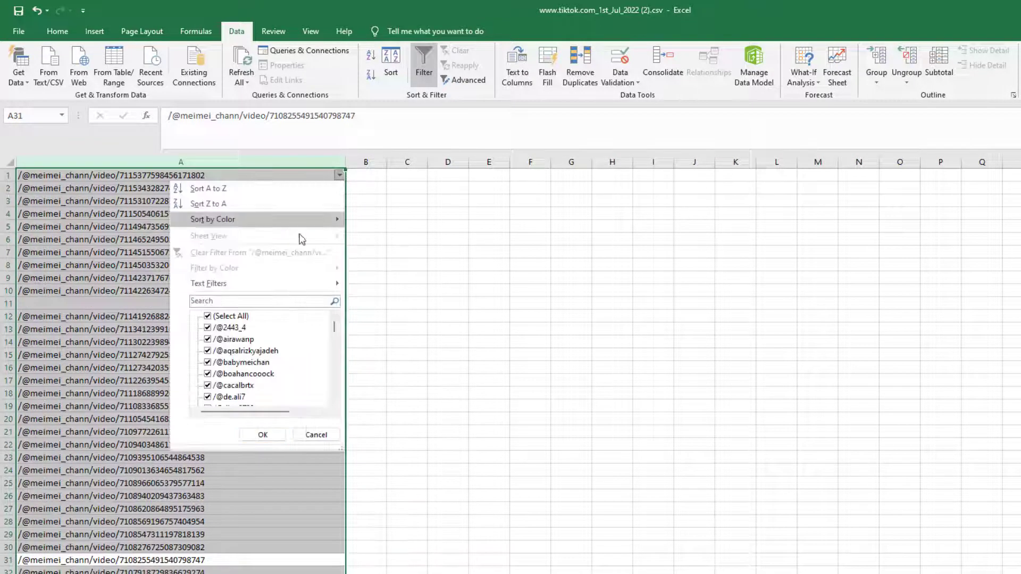
left_click(208, 331)
left_click(208, 340)
left_click(208, 351)
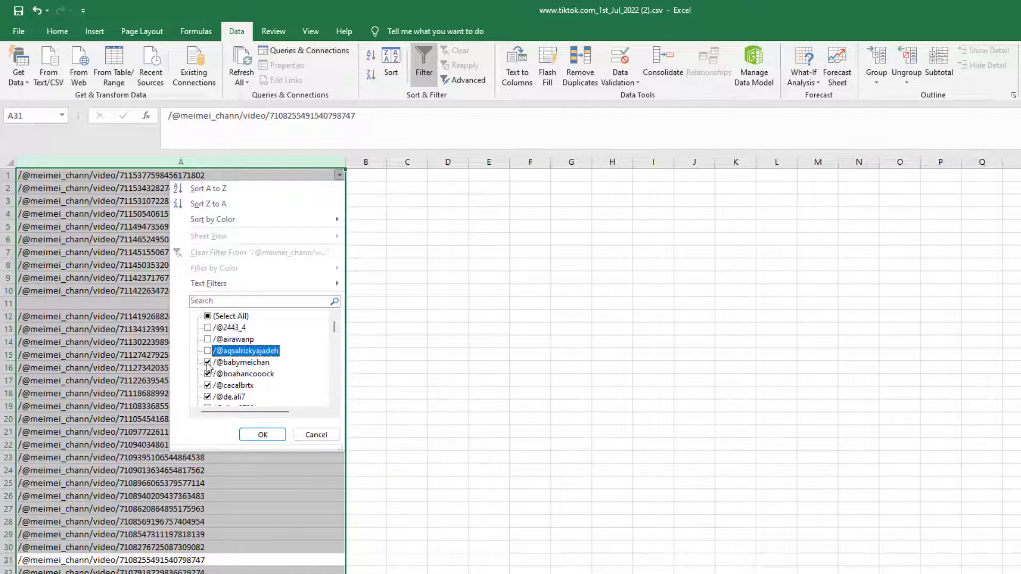
left_click(208, 362)
left_click(207, 374)
scroll(213, 379, "down", 1)
left_click(207, 351)
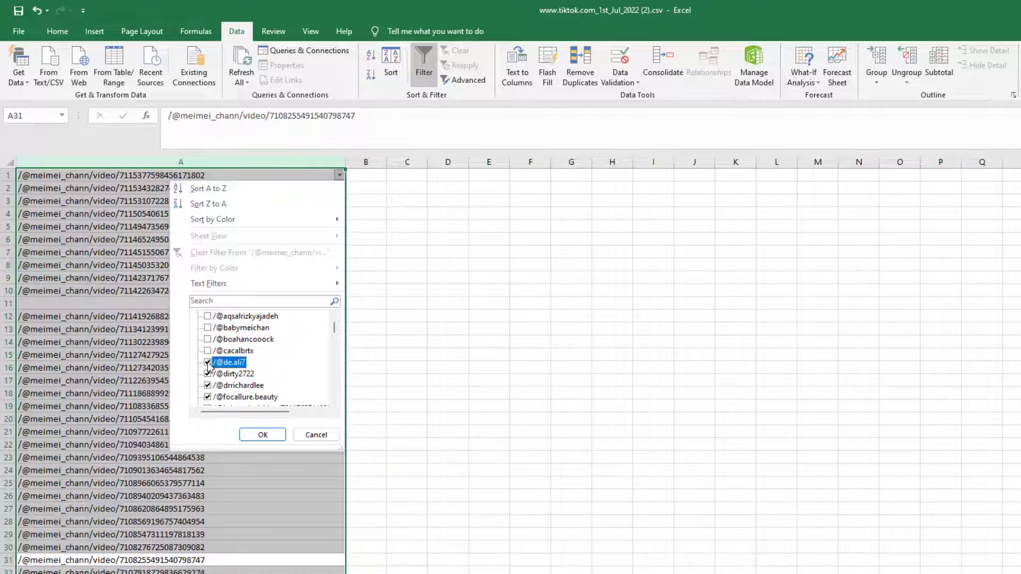
left_click(208, 362)
left_click(208, 373)
scroll(208, 374, "down", 1)
left_click(208, 351)
left_click(208, 363)
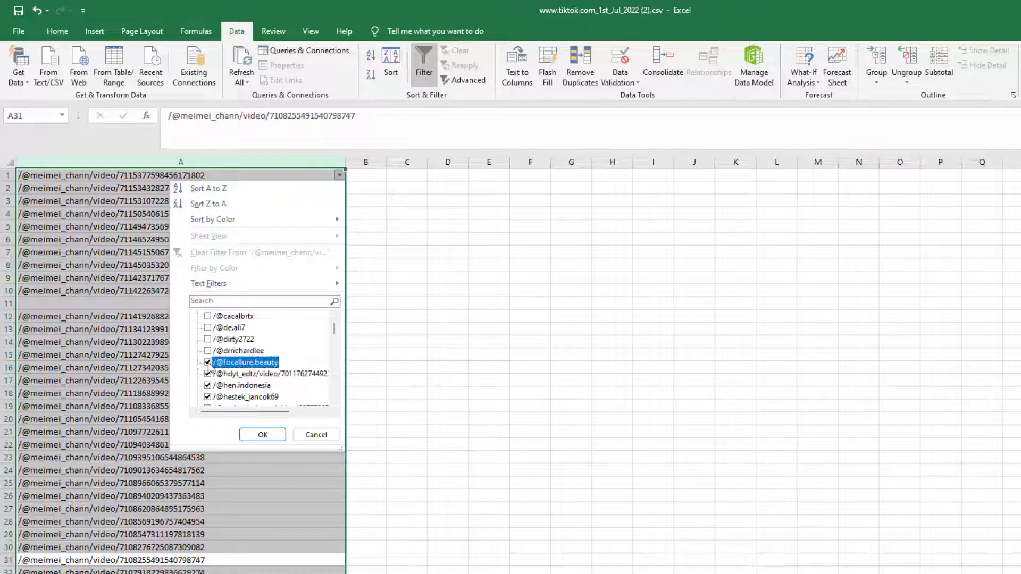
left_click(208, 374)
scroll(208, 361, "down", 2)
left_click(208, 327)
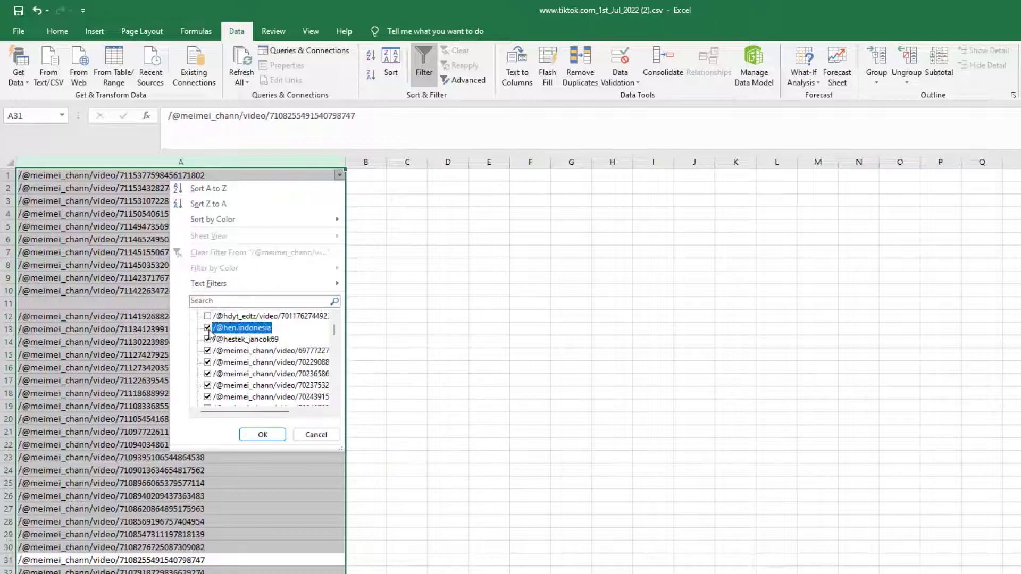
left_click(208, 339)
Step: Exclude the other account names listed after the profile's video links from column A's filter values
scroll(325, 350, "down", 10)
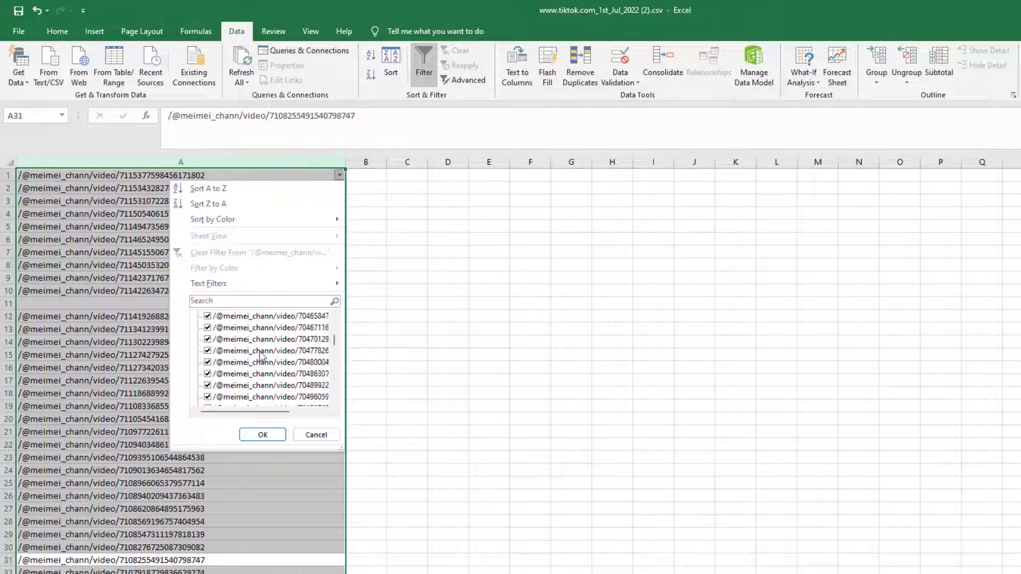
scroll(297, 356, "down", 10)
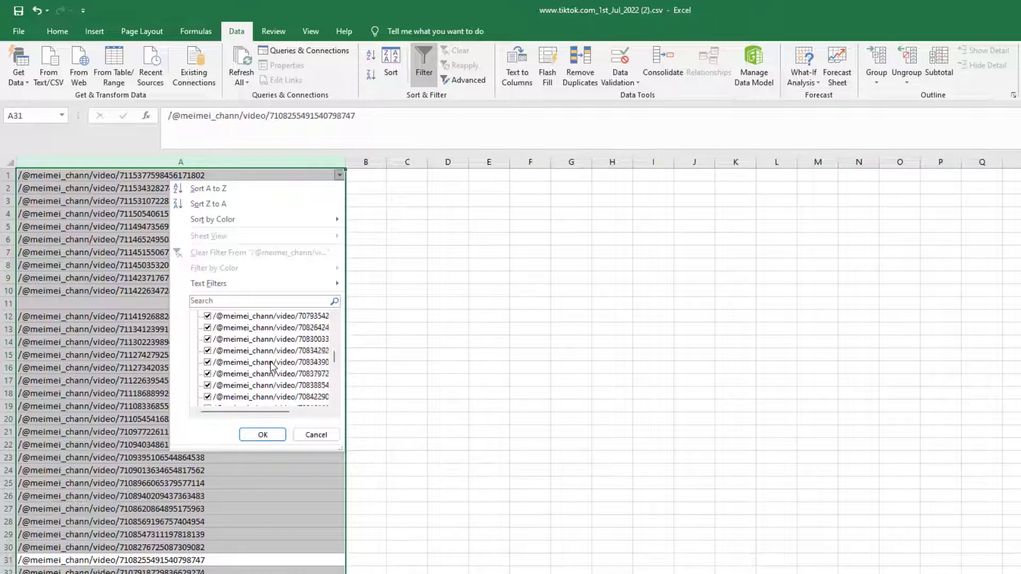
scroll(272, 367, "down", 10)
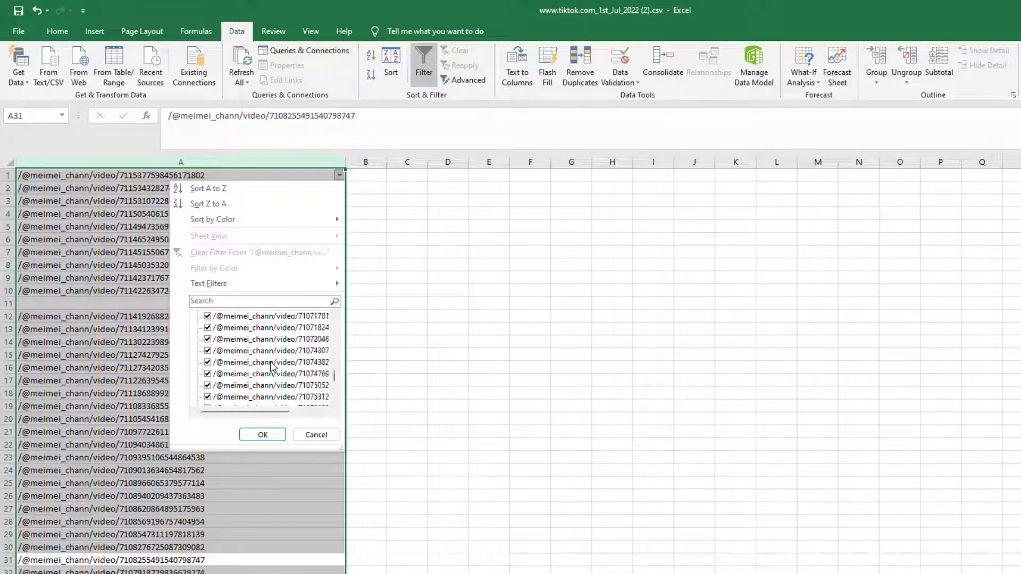
scroll(272, 367, "down", 3)
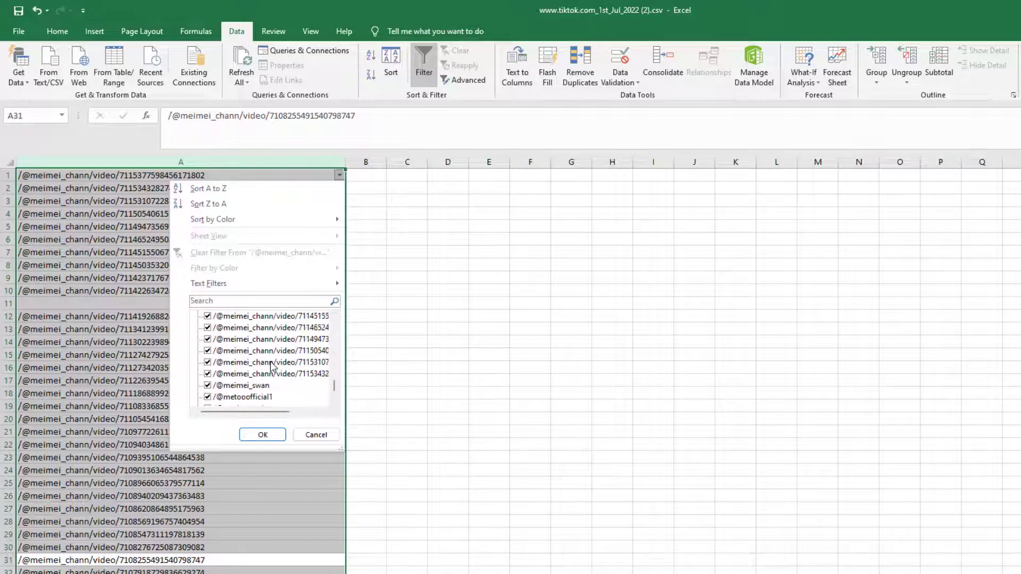
left_click(208, 386)
left_click(207, 397)
scroll(209, 367, "down", 2)
left_click(207, 339)
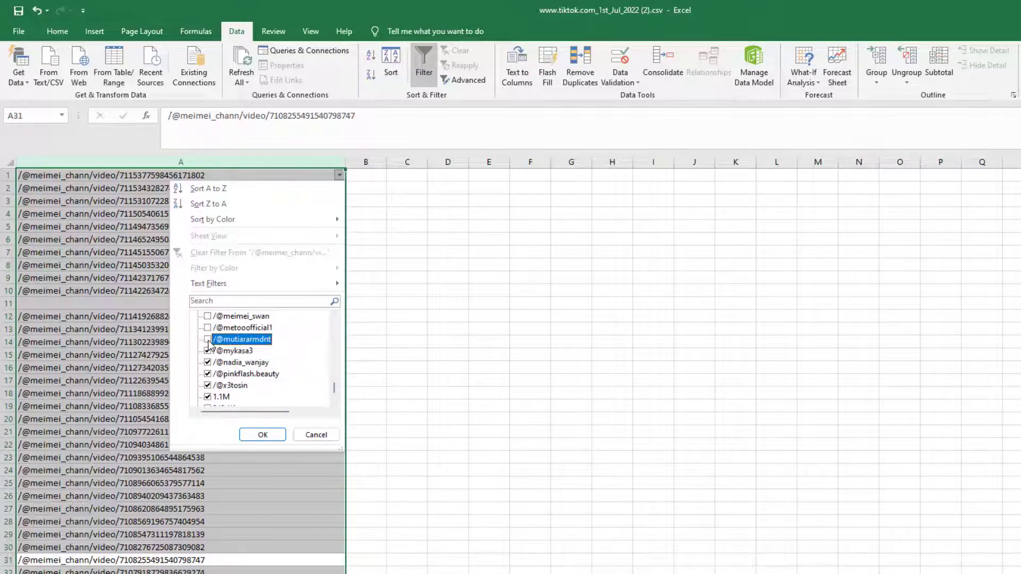
left_click(207, 351)
left_click(208, 362)
left_click(207, 374)
left_click(207, 385)
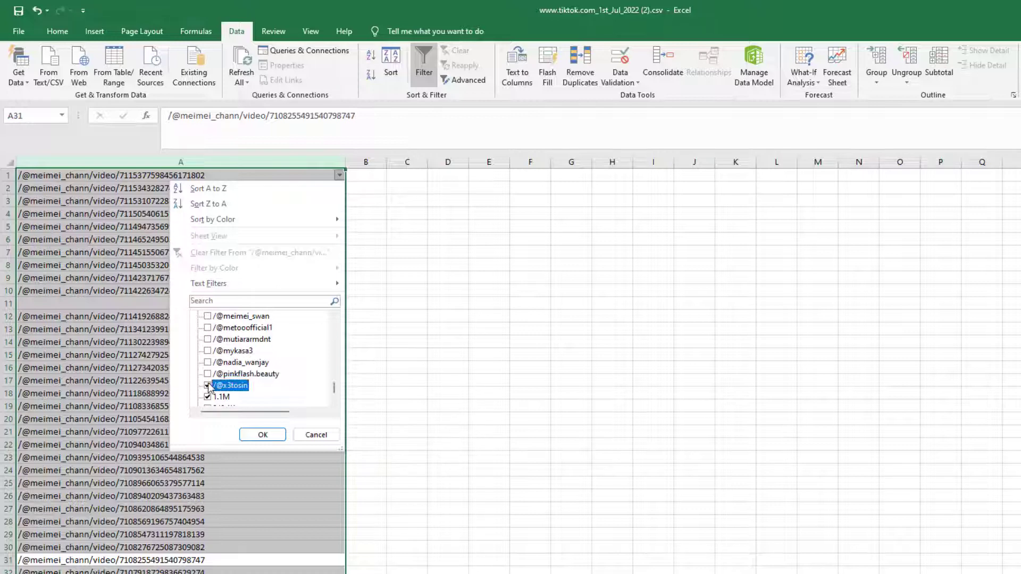
Step: Exclude the count values from 1.1M to 843.3K and the blanks from column A's filter, and apply it
left_click(208, 397)
scroll(209, 392, "down", 1)
left_click(207, 386)
left_click(207, 396)
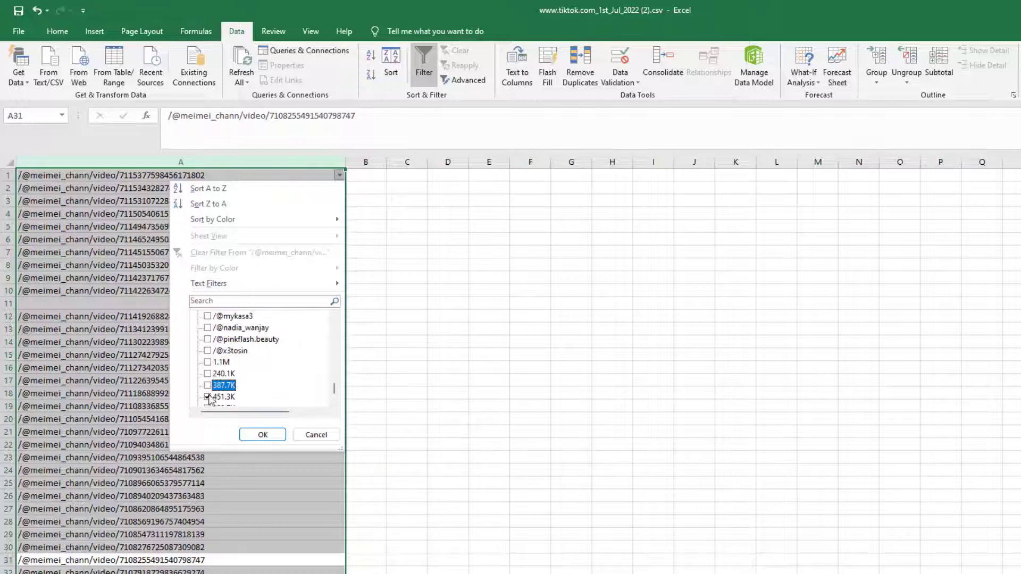
scroll(210, 388, "down", 2)
left_click(207, 350)
left_click(207, 362)
left_click(207, 374)
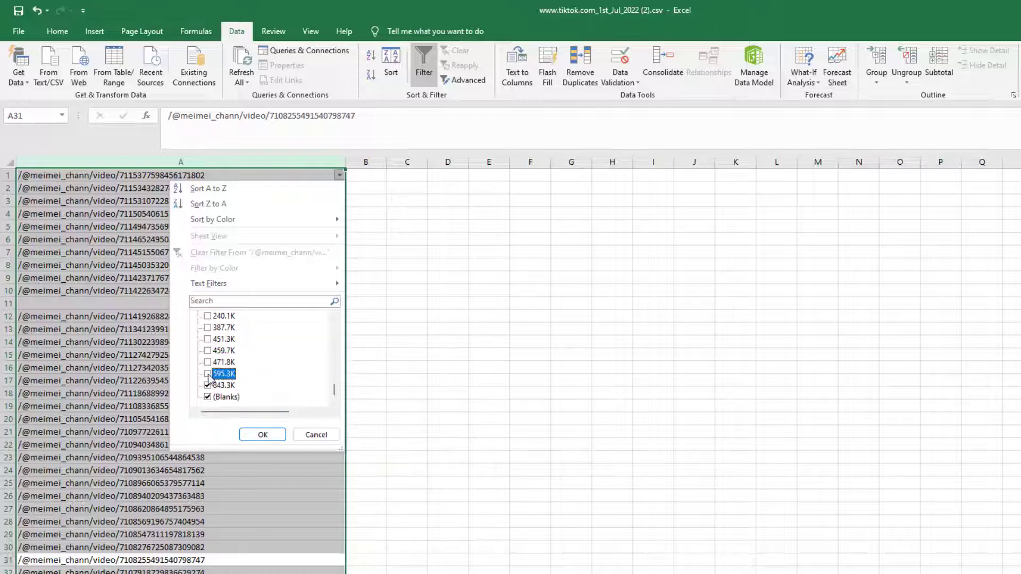
left_click(207, 386)
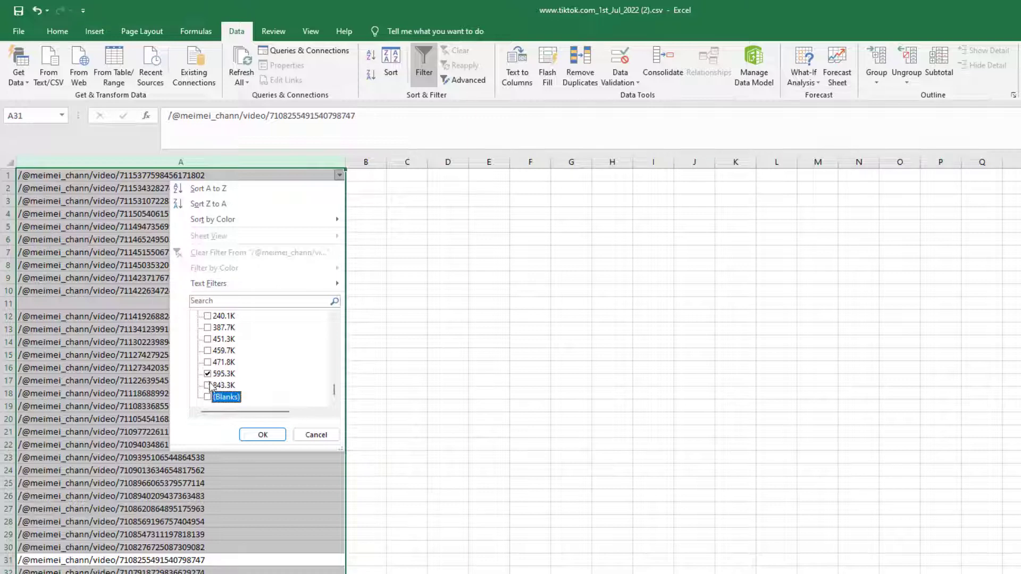
left_click(207, 374)
left_click(393, 406)
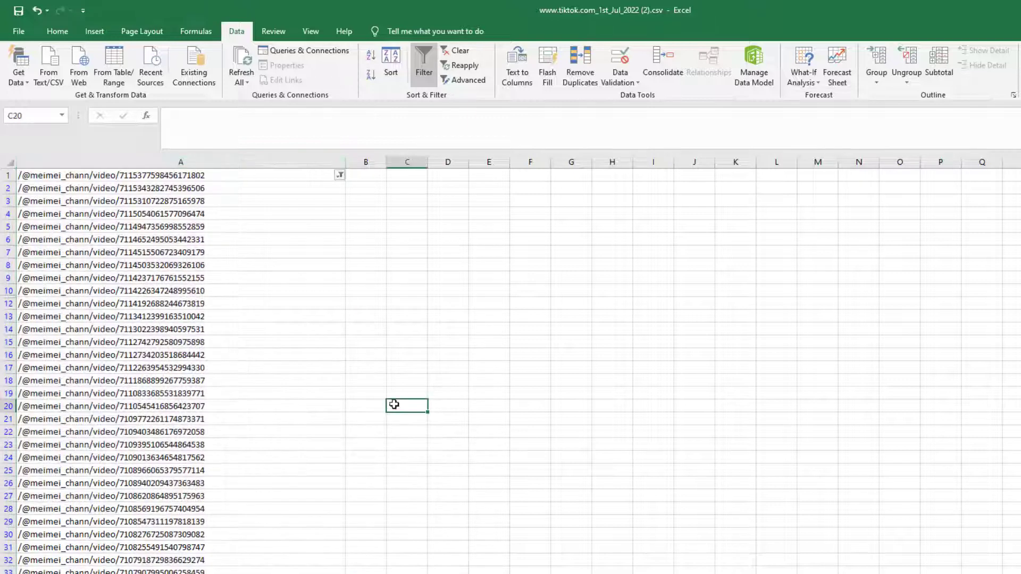
Step: Copy all filtered video links in column A from cell A1 down to the last entry
left_click(184, 179)
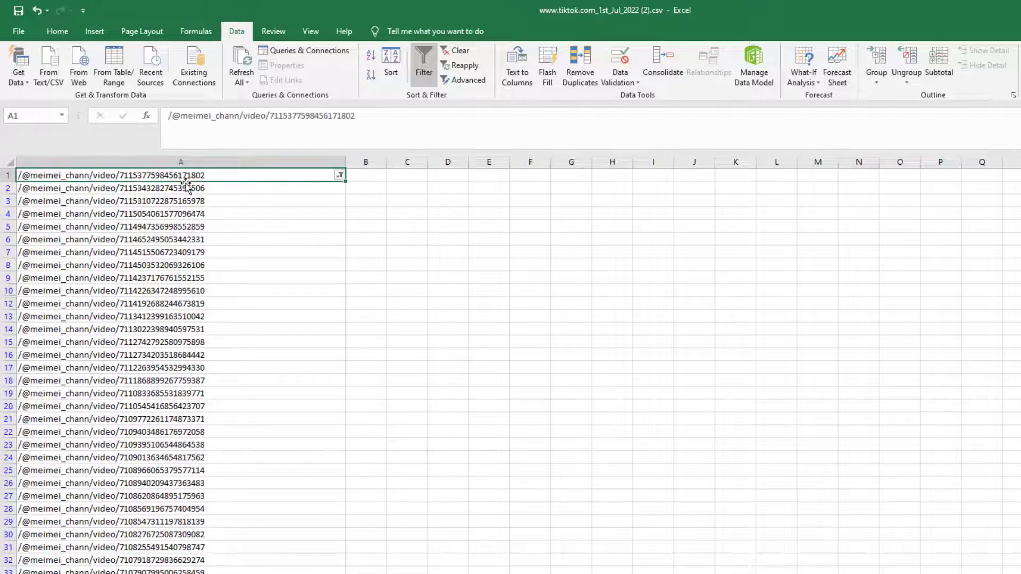
key("ctrl+shift+Down")
key("ctrl+c")
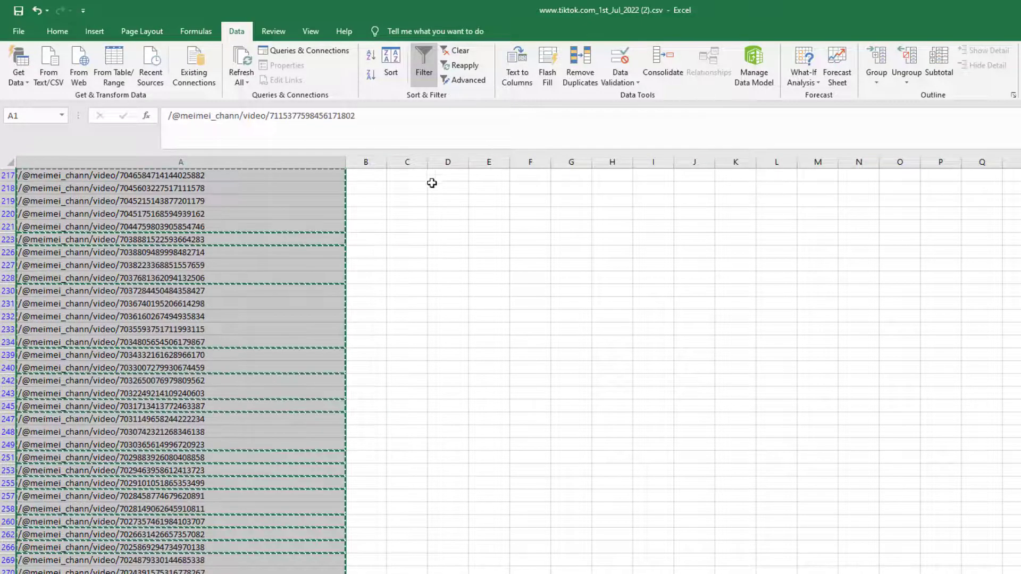
Step: Paste the copied video links as values only into column B
scroll(431, 183, "up", 10)
left_click(369, 163)
right_click(369, 162)
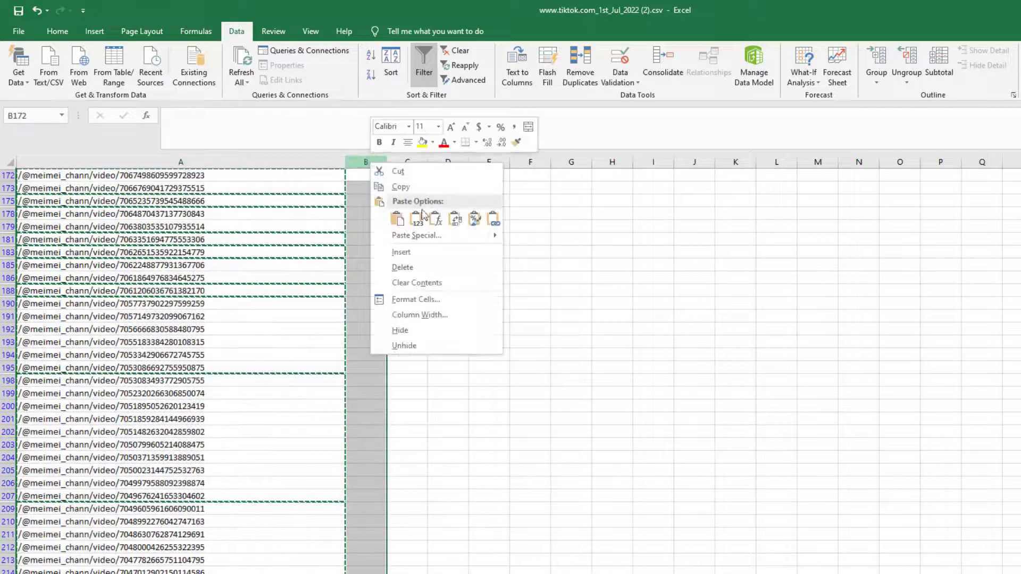
left_click(422, 222)
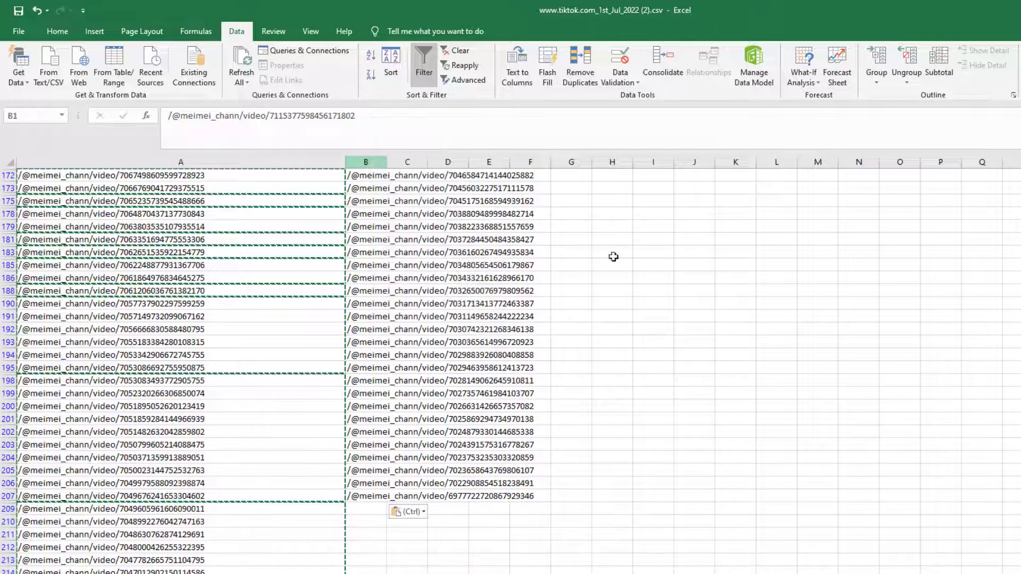
Step: Delete the original filtered column A so that the pasted links take its place
left_click(306, 162)
right_click(306, 162)
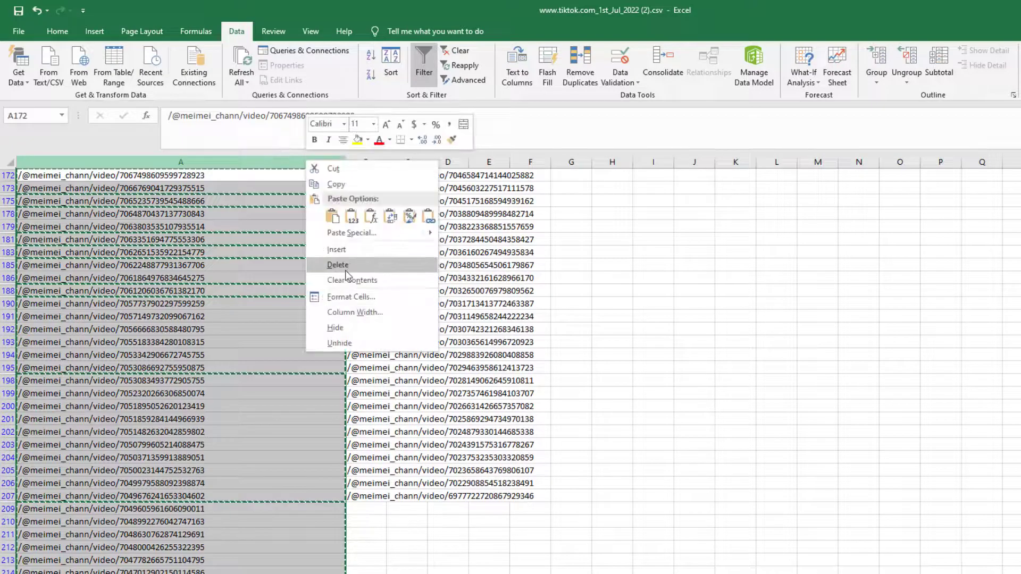
left_click(346, 269)
left_click(217, 206)
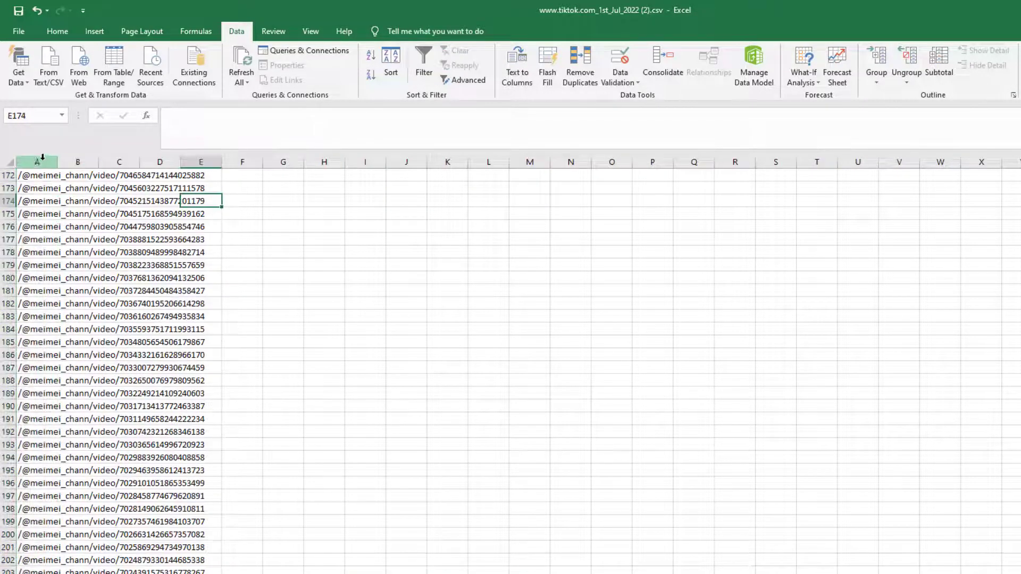
Step: Insert an empty column before the video links and widen it
left_click(36, 162)
right_click(37, 161)
left_click(80, 249)
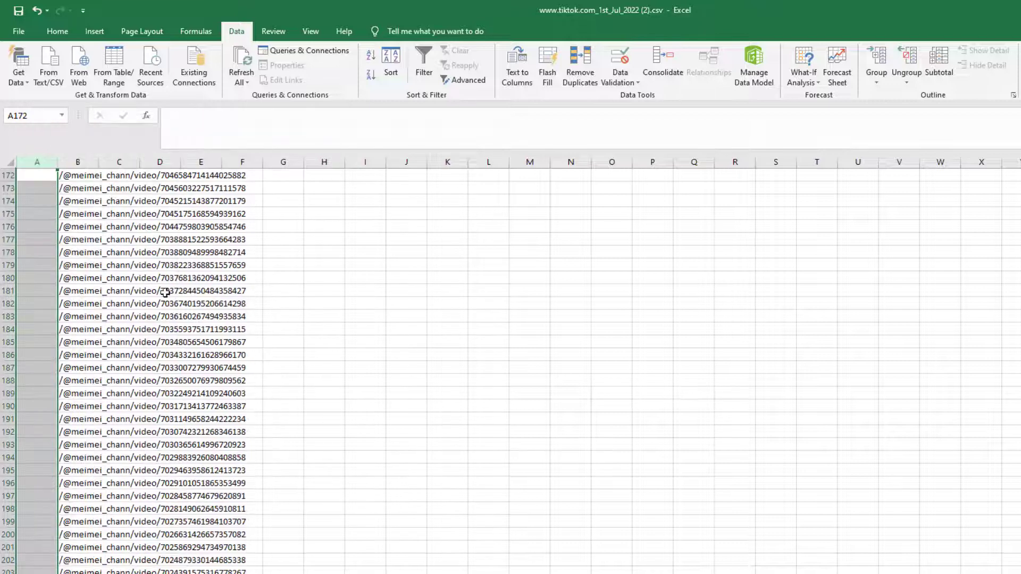
key("ctrl+Home")
left_click_drag(57, 162, 262, 182)
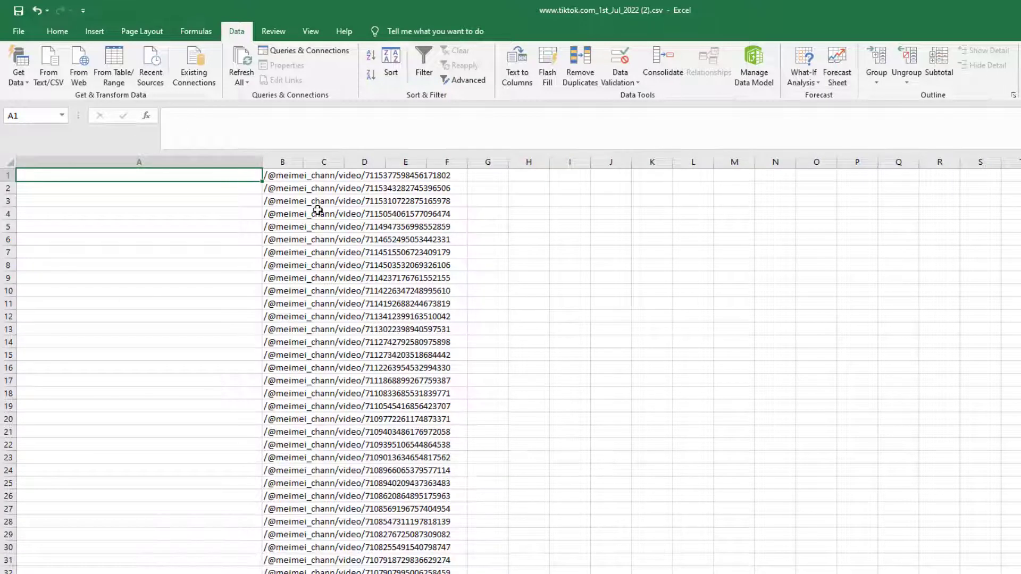
left_click(196, 134)
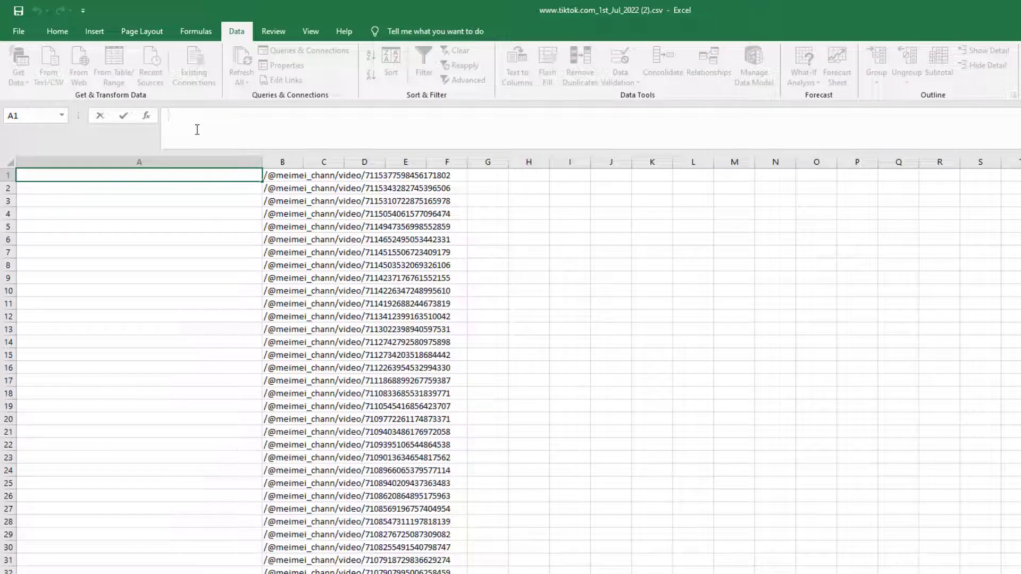
type("=conc")
key("Tab")
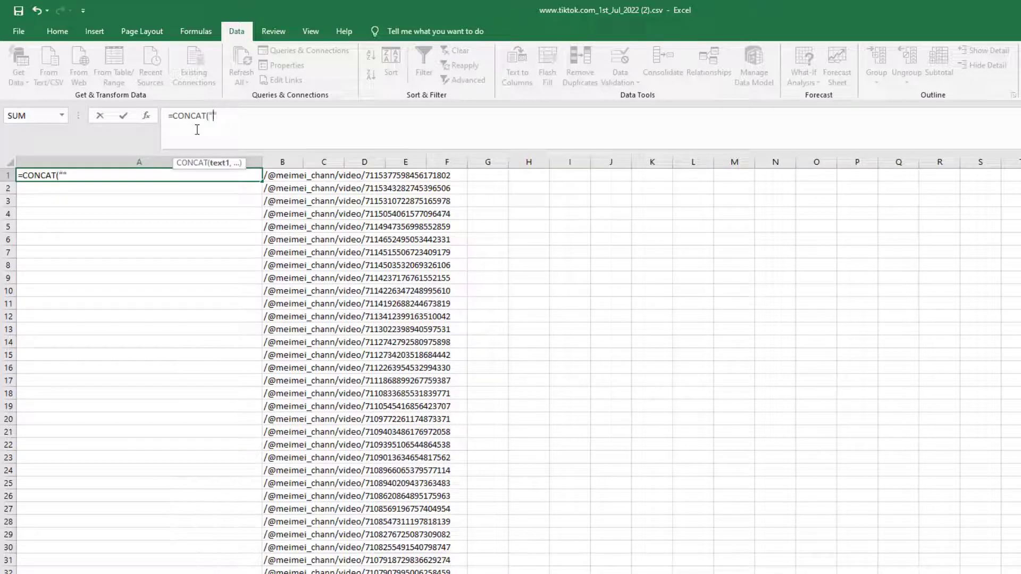
type("\"https://tikto")
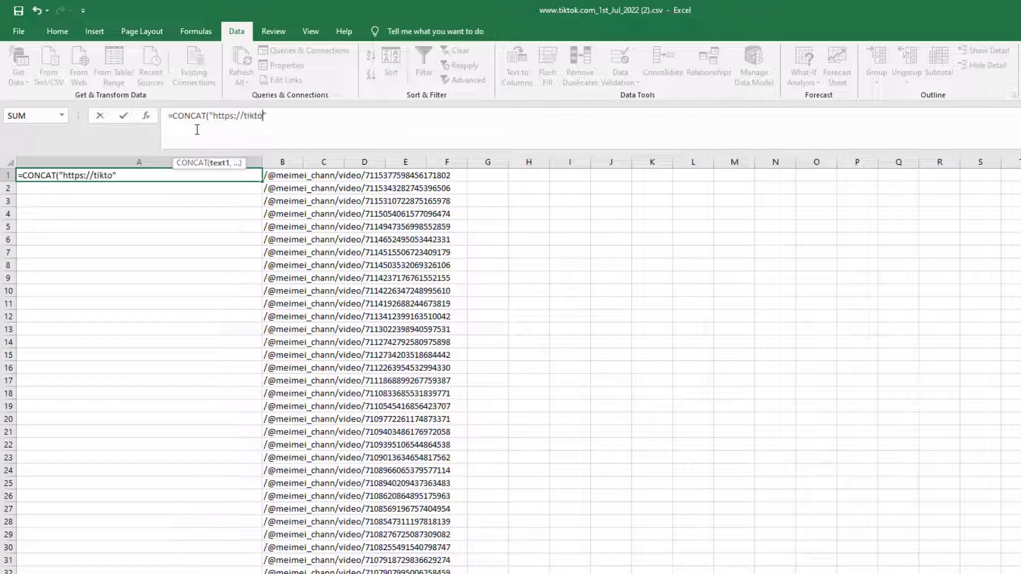
type("k.com")
key("BackSpace")
key("BackSpace")
type("om\",")
left_click(291, 176)
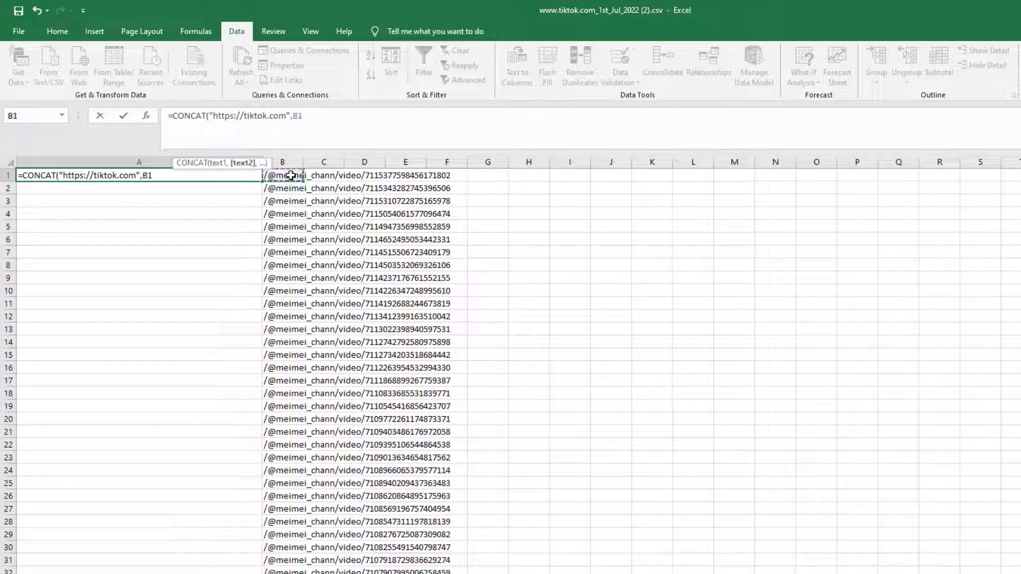
key("Return")
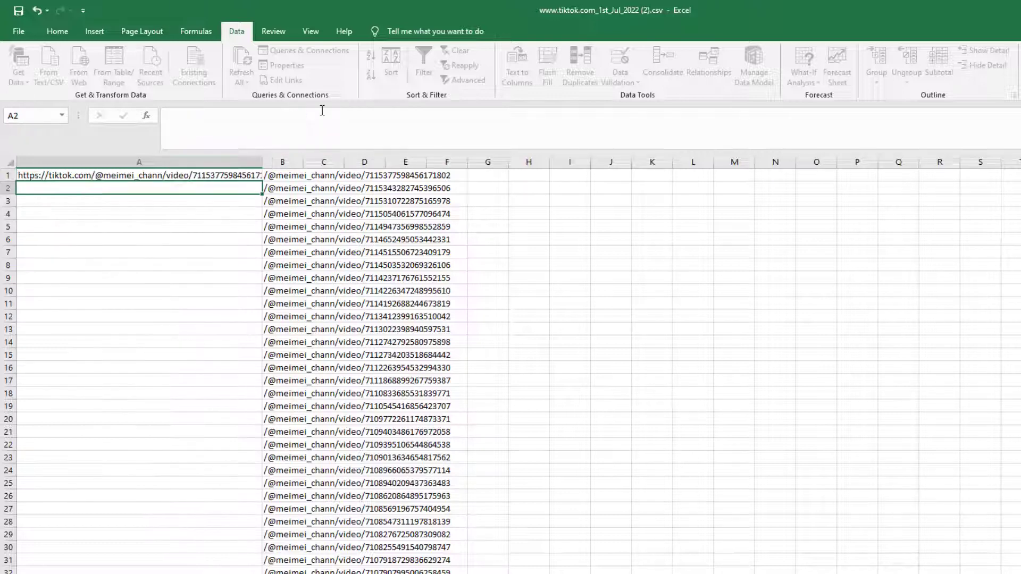
Step: Widen column A further and fill the CONCAT formula from A1 down alongside all links in column B
left_click_drag(263, 162, 495, 162)
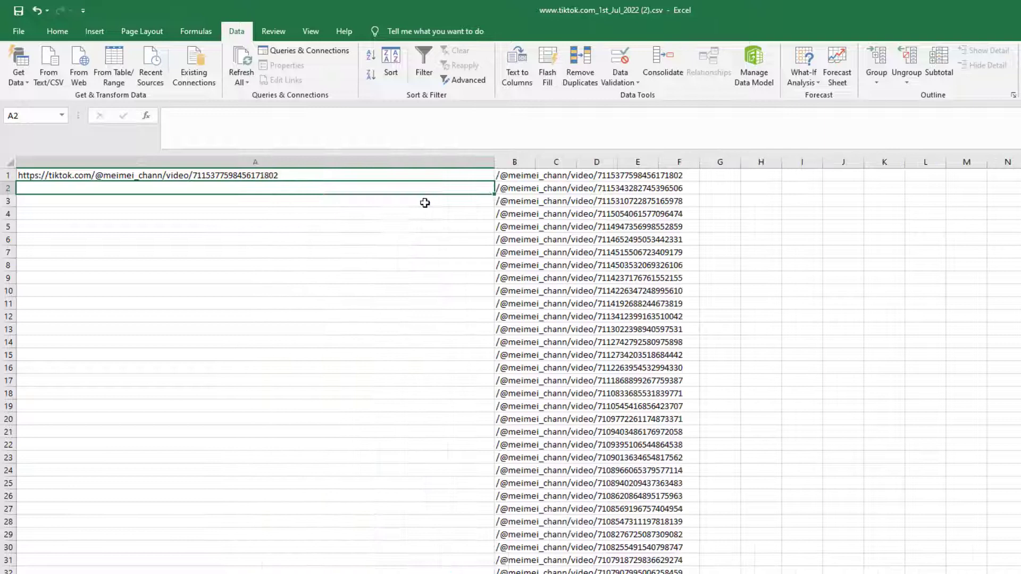
left_click(408, 176)
double_click(495, 181)
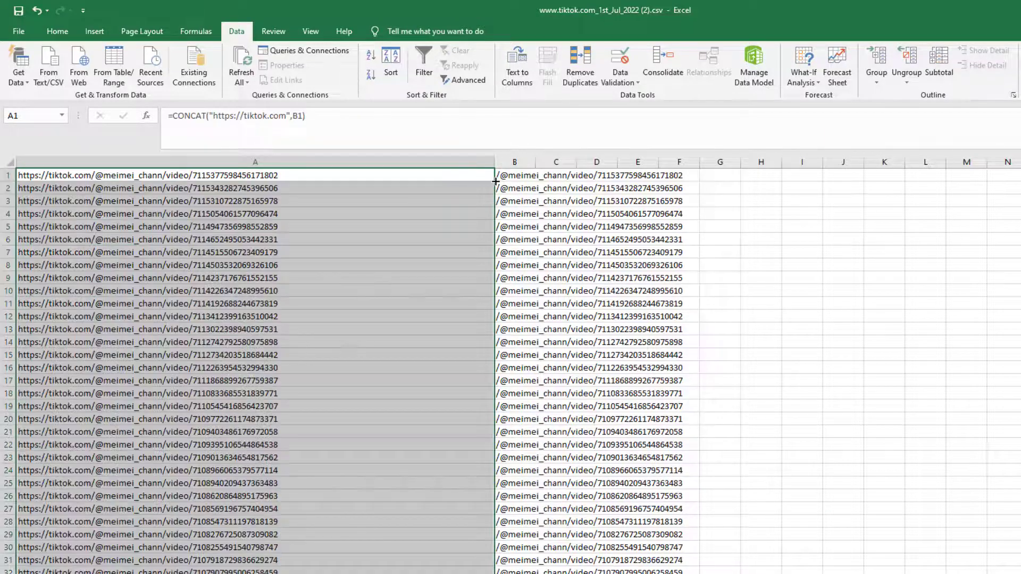
left_click(444, 278)
Step: Copy the URL in cell A1 and open it in Chrome to test the link
left_click(310, 176)
key("ctrl+c")
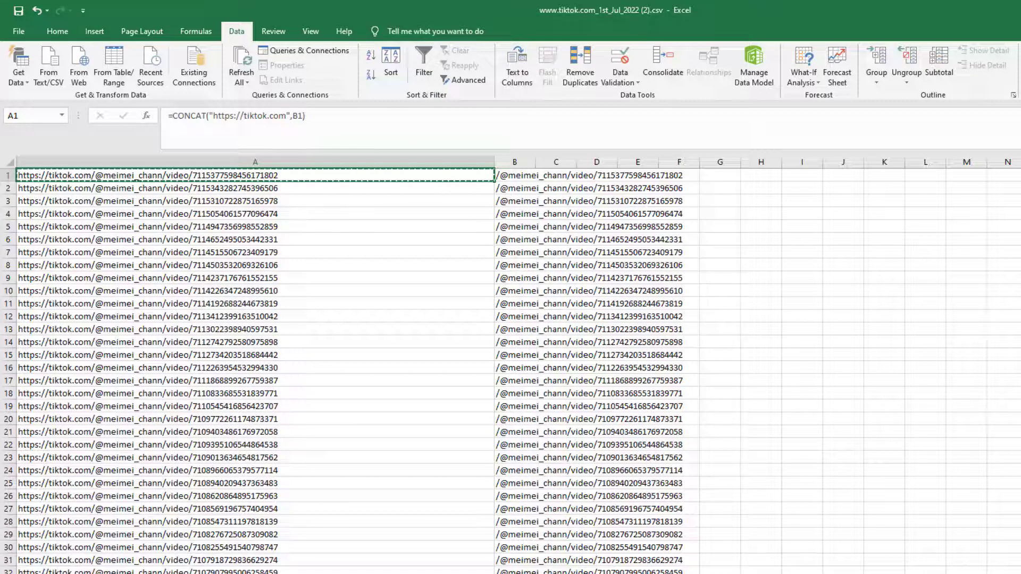
key("alt+Tab")
left_click(287, 15)
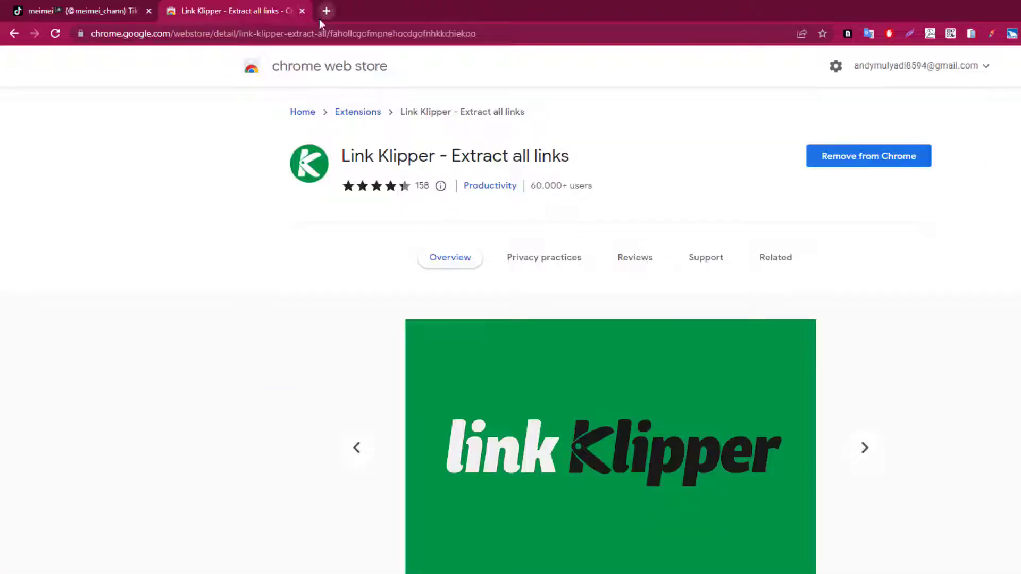
left_click(311, 27)
key("ctrl+v")
key("Return")
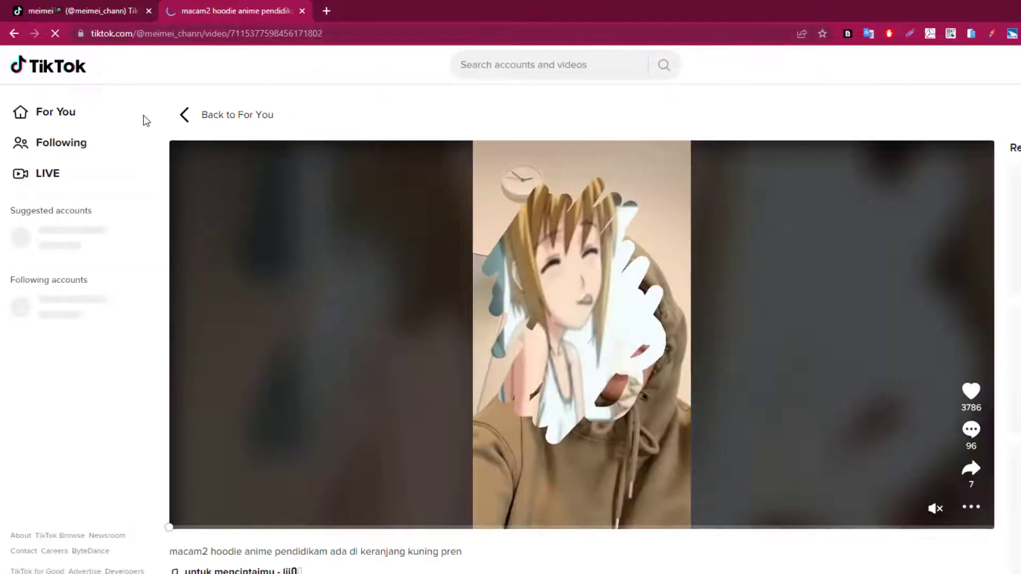
Step: Test the last URL in column A, cell A207, by opening it in Chrome, and close the test tab
key("alt+Tab")
key("ctrl+Down")
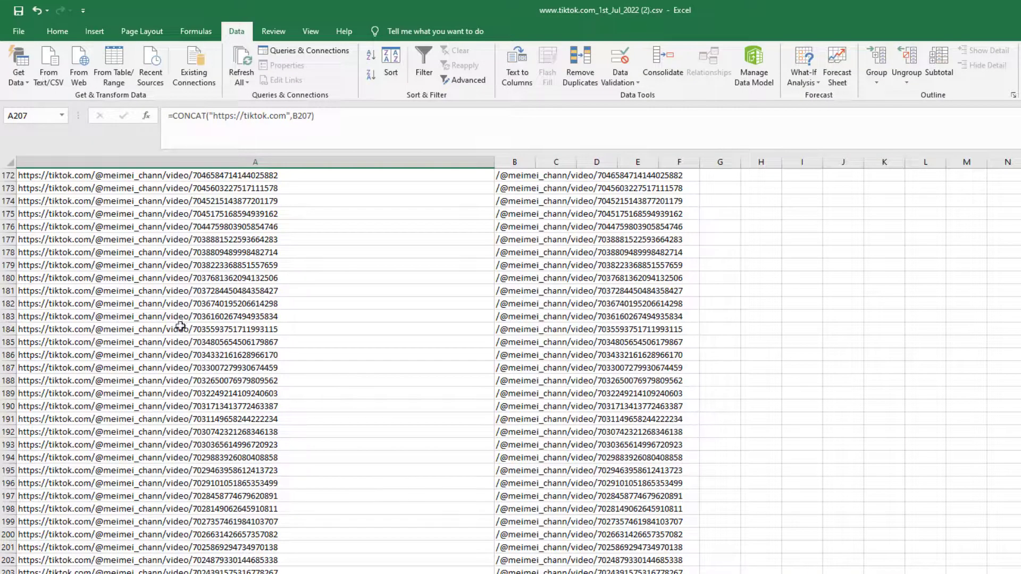
key("alt+Tab")
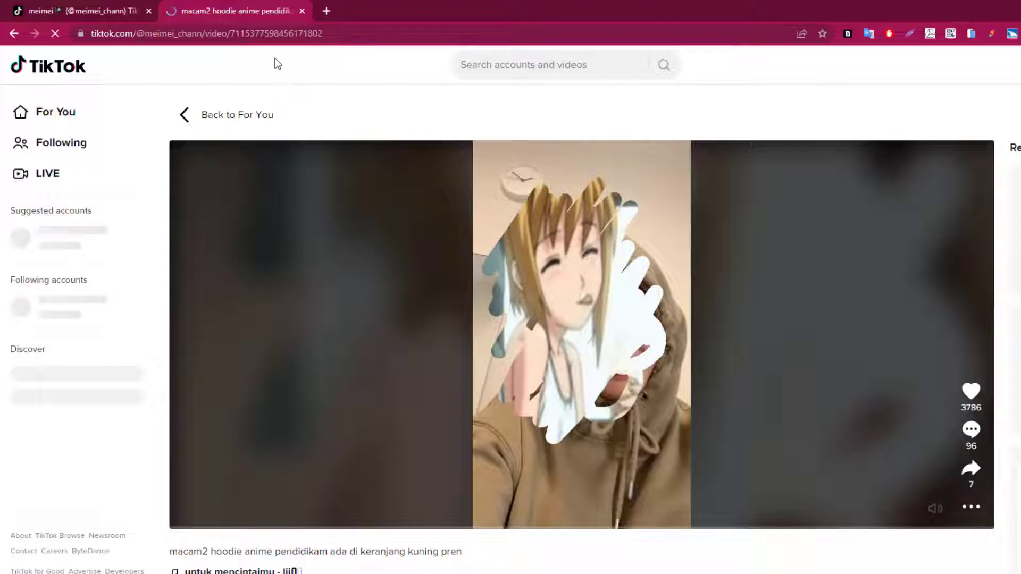
left_click(288, 33)
key("ctrl+v")
key("Return")
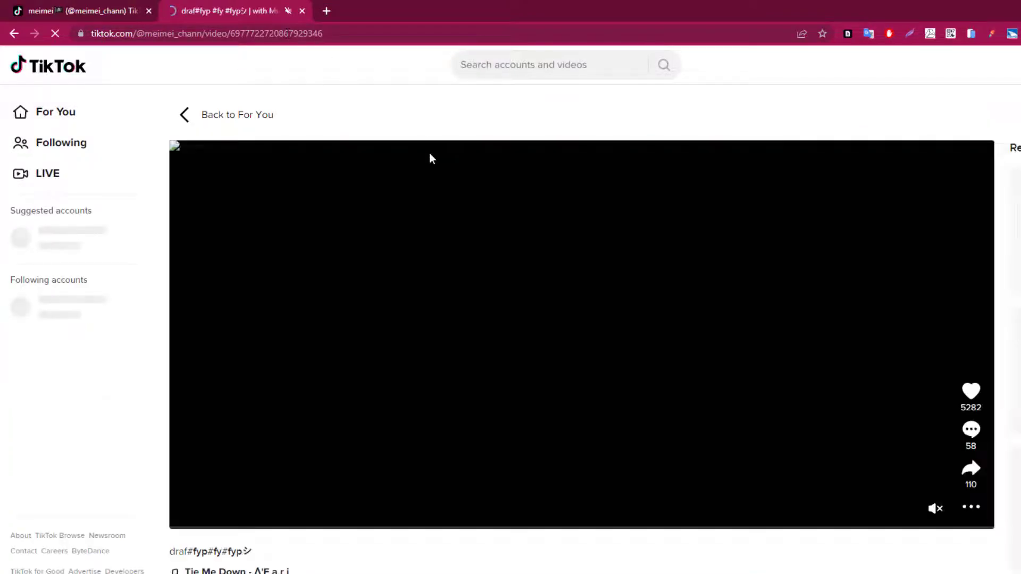
left_click(301, 11)
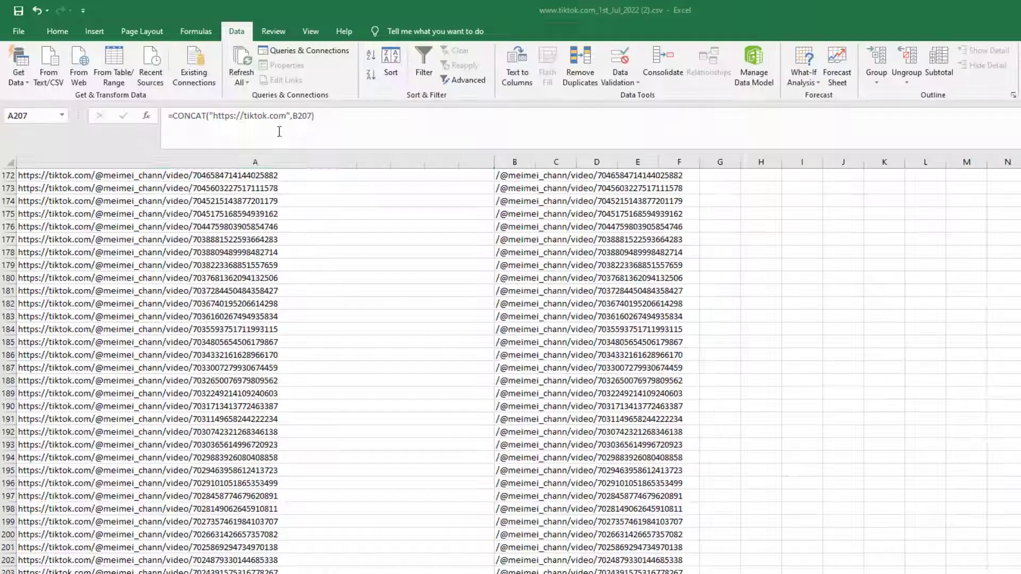
Step: Replace the CONCAT formulas in column A with their values by copying the column and pasting it onto itself
right_click(515, 161)
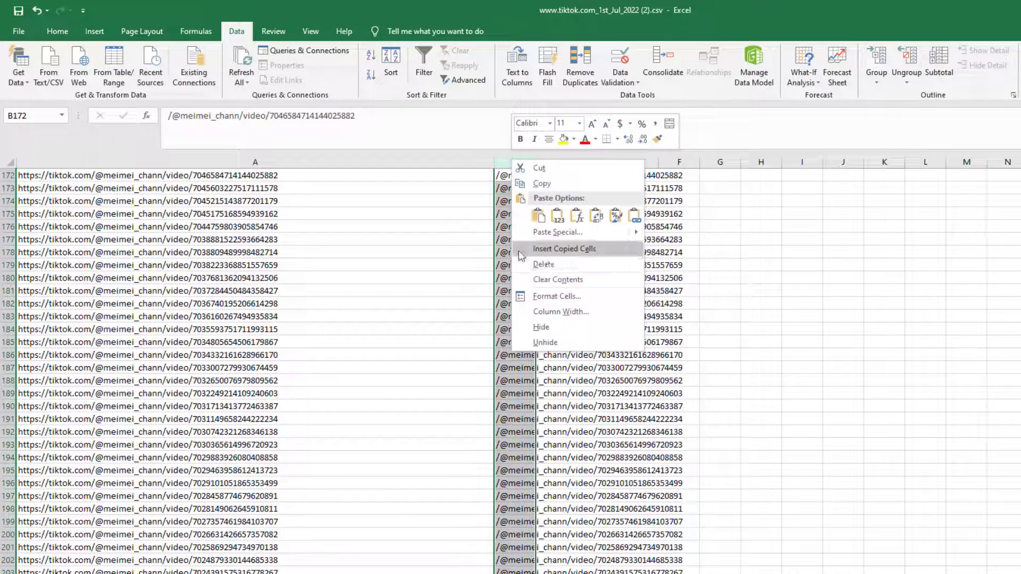
left_click(452, 238)
scroll(374, 203, "up", 6)
scroll(263, 184, "up", 16)
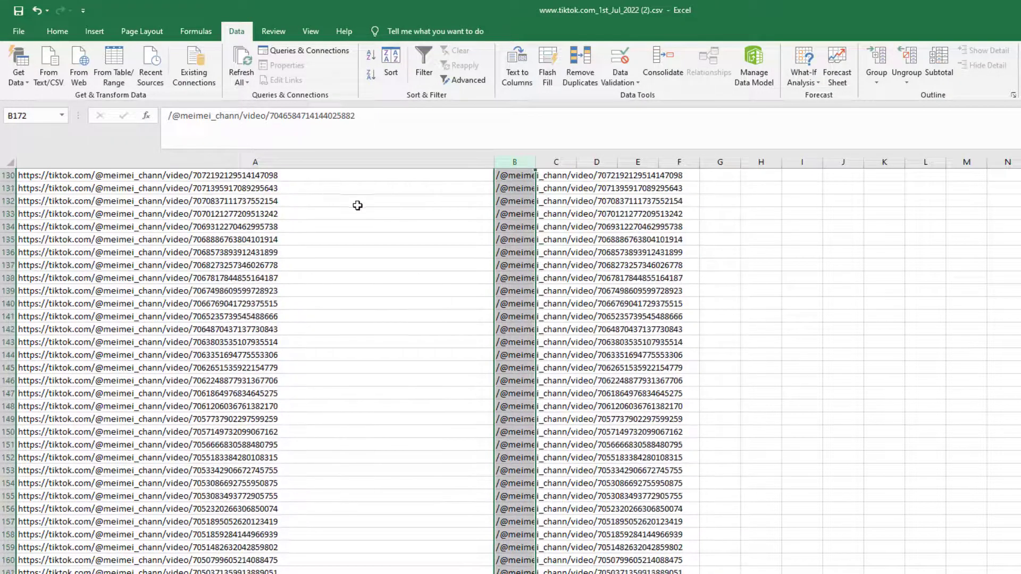
left_click(300, 166)
key("ctrl+c")
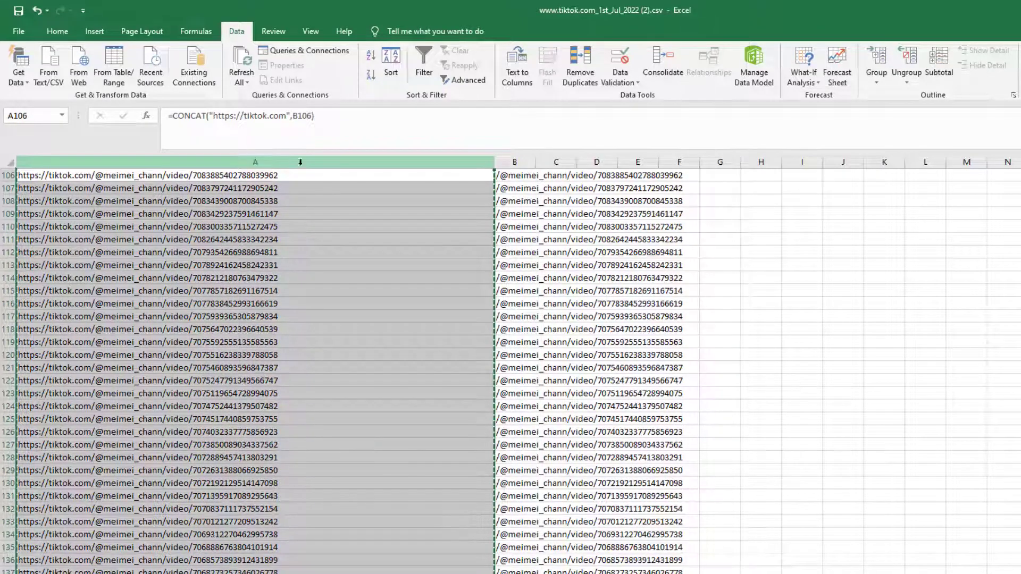
right_click(300, 165)
left_click(345, 216)
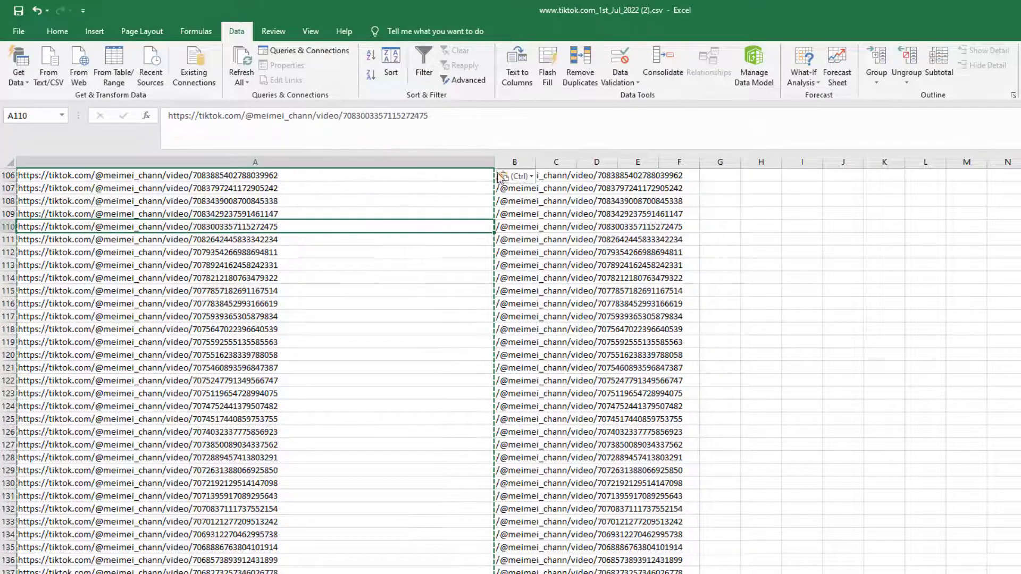
Step: Clear the partial video links from column B
left_click(514, 161)
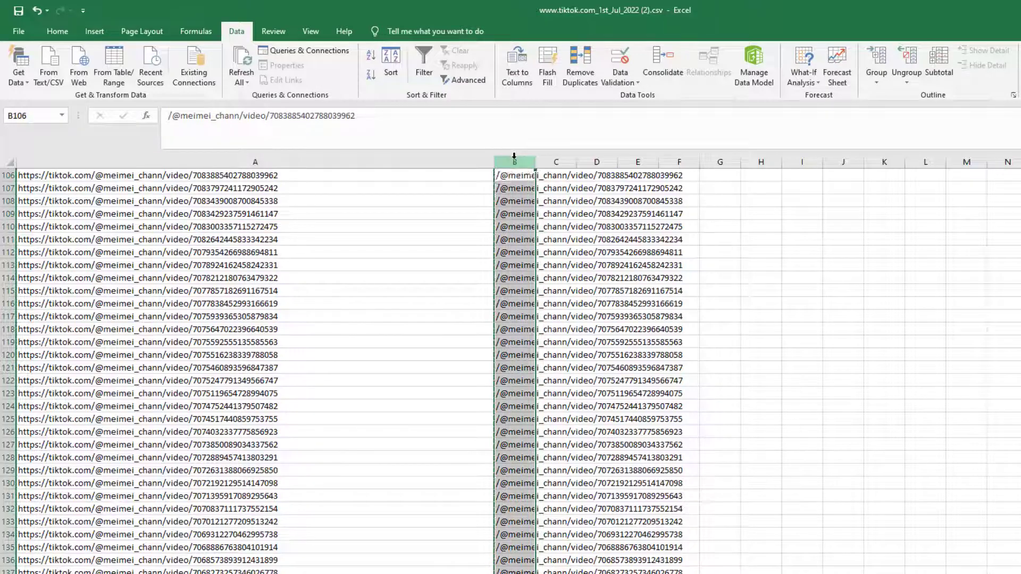
key("Delete")
scroll(424, 178, "up", 18)
left_click(361, 229)
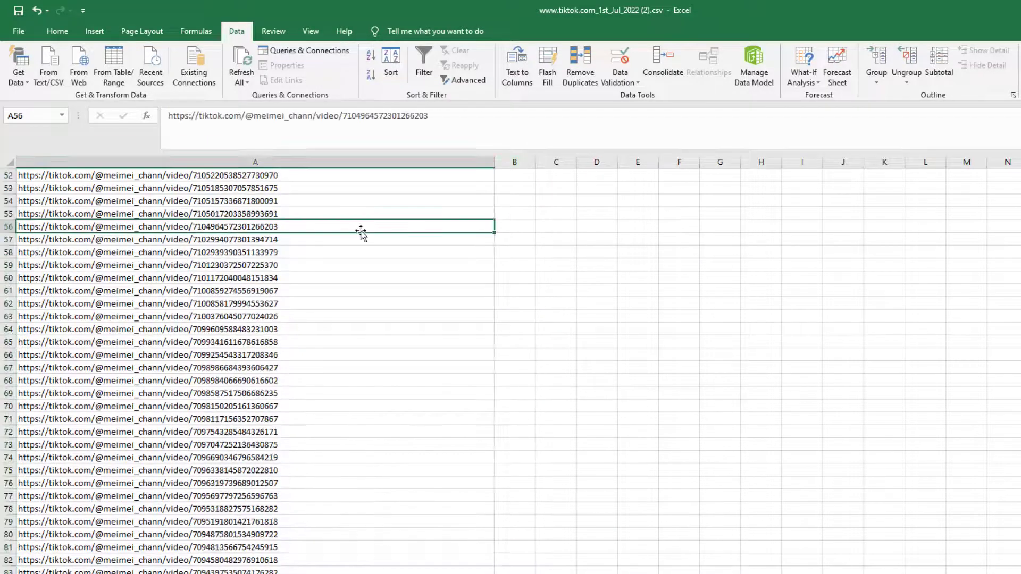
scroll(361, 232, "up", 17)
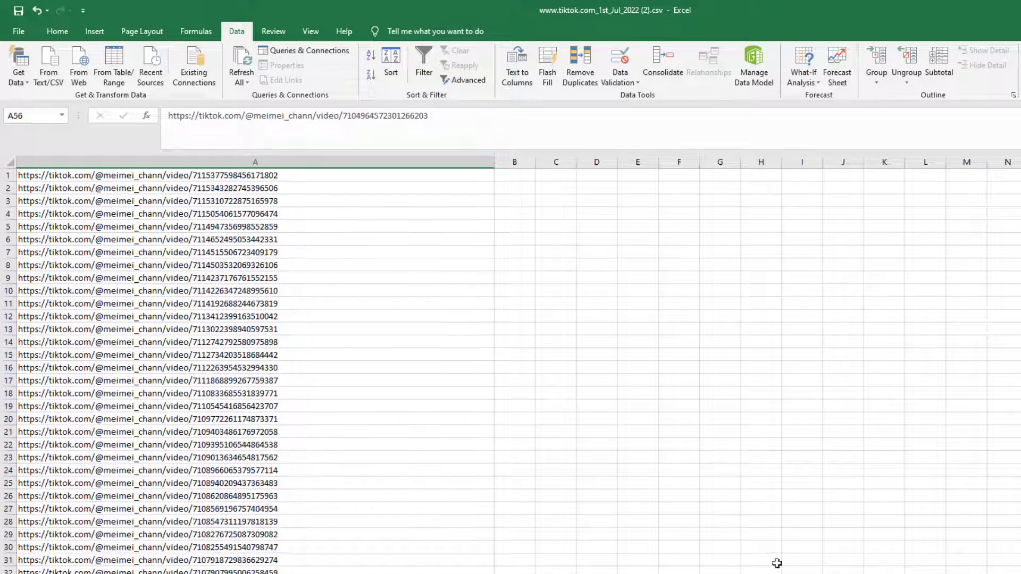
Step: Save the sheet as a CSV named linkvideotiktok in the iMacros Datasources folder, copying the name from the script in Notepad++
left_click(22, 30)
left_click(56, 200)
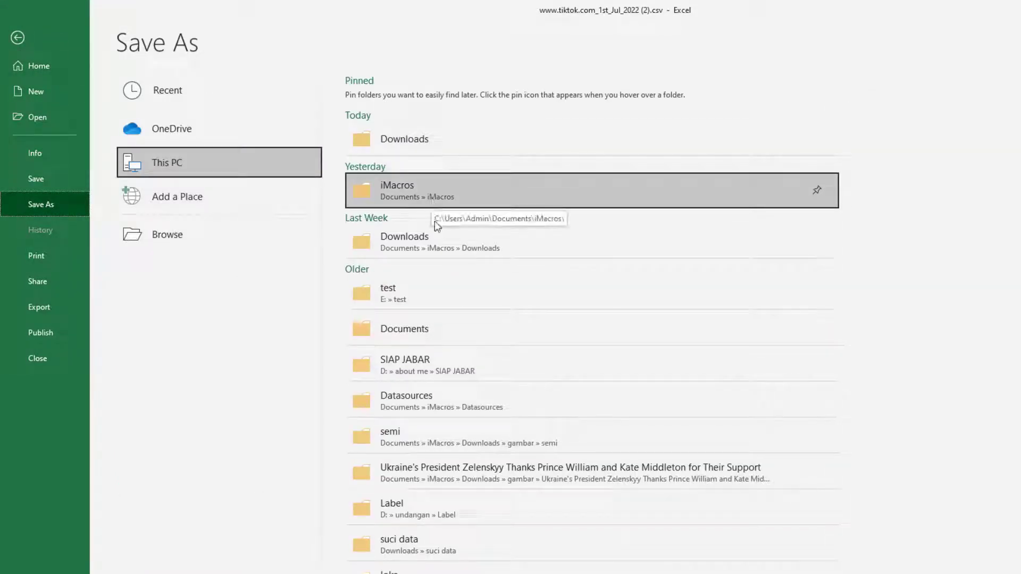
left_click(440, 394)
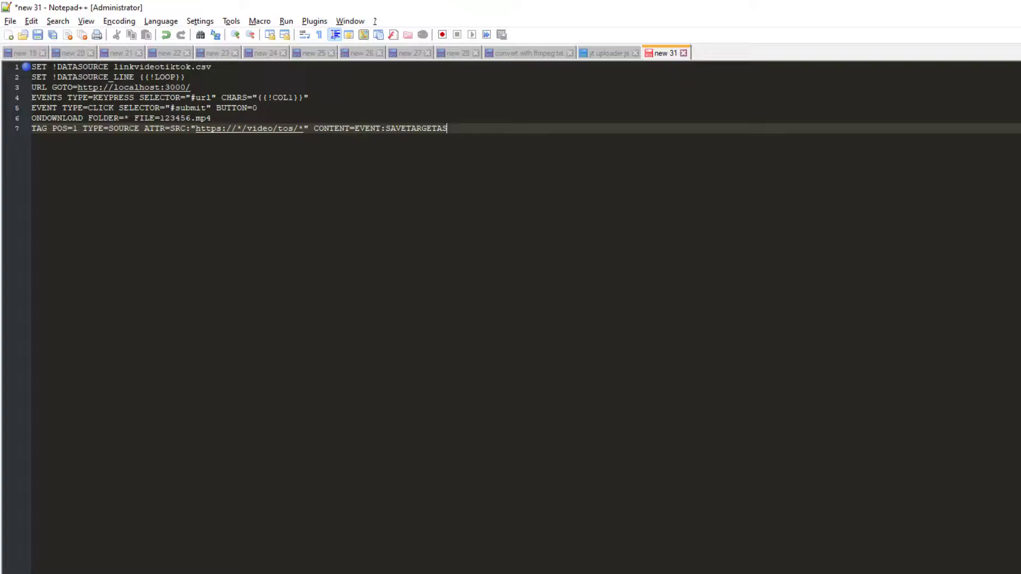
double_click(173, 67)
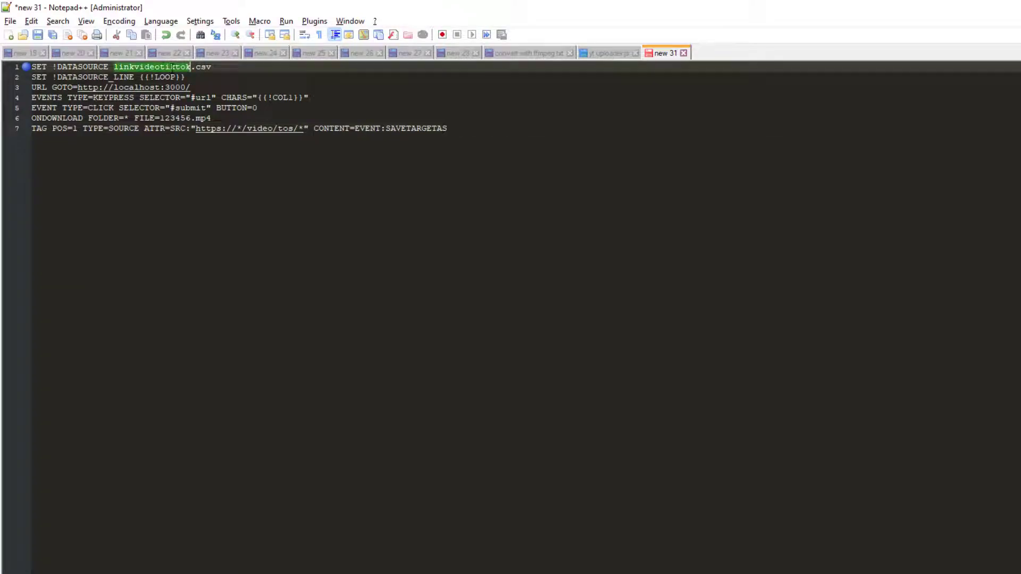
key("ctrl+c")
key("alt+Tab")
key("ctrl+v")
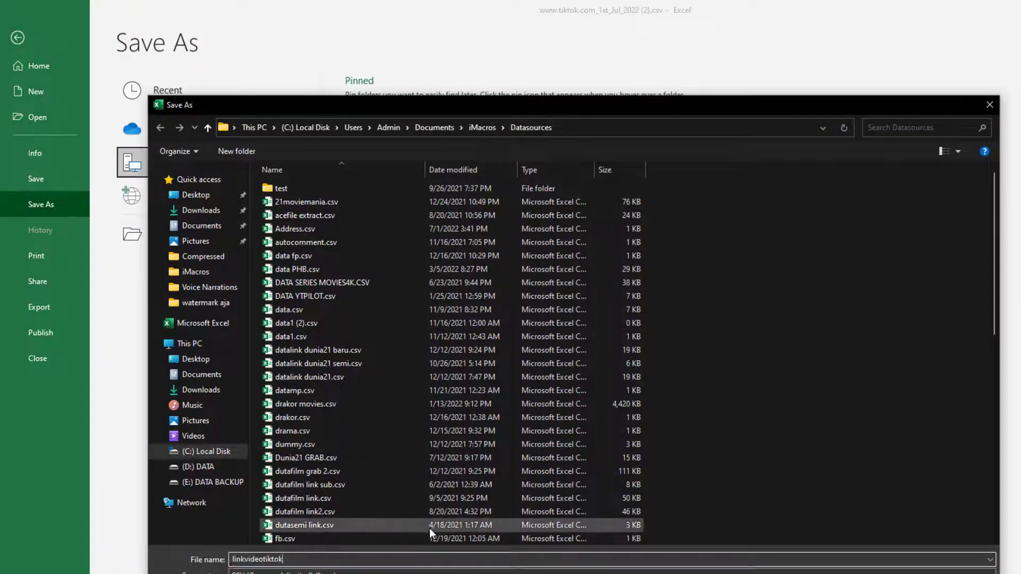
key("Return")
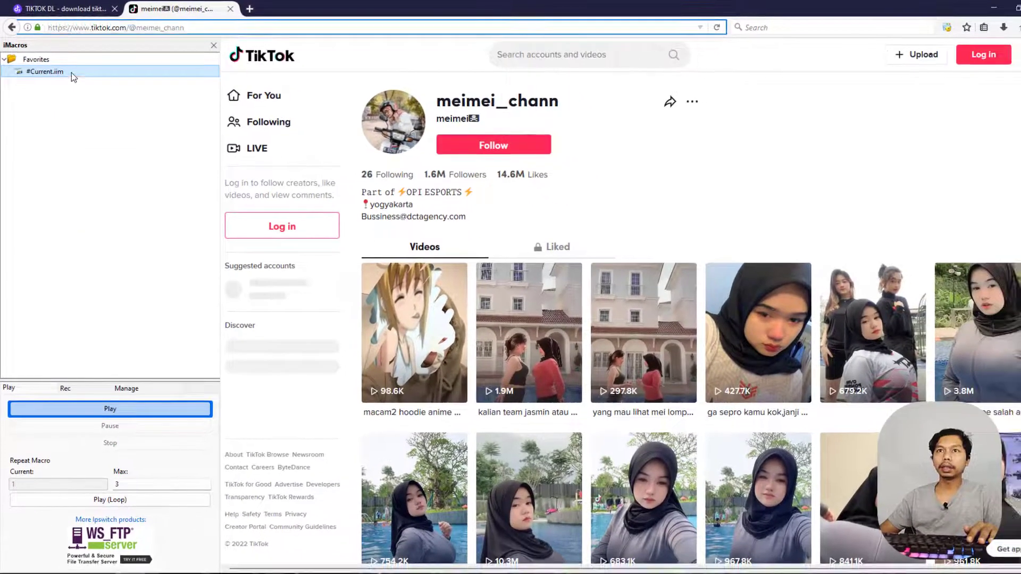
Step: Open the #Current.iim macro for editing and replace its contents with the full script copied from Notepad++
right_click(71, 73)
left_click(200, 14)
right_click(50, 71)
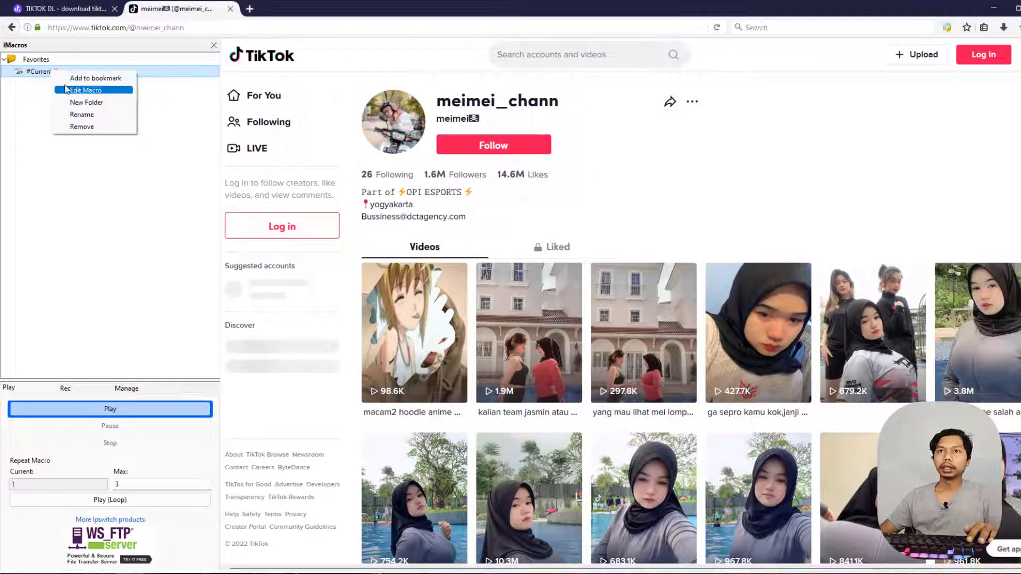
left_click(66, 89)
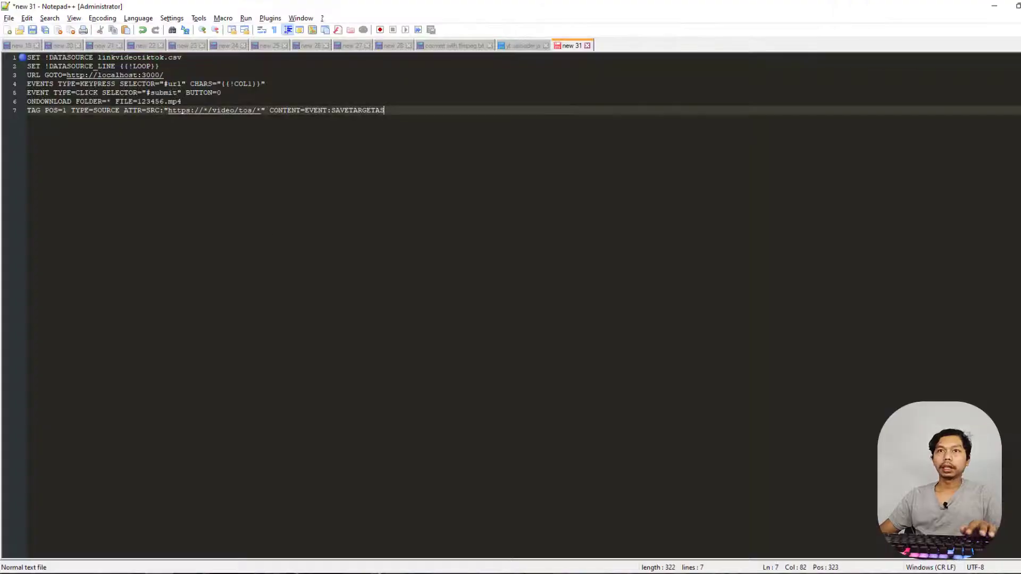
key("ctrl+a")
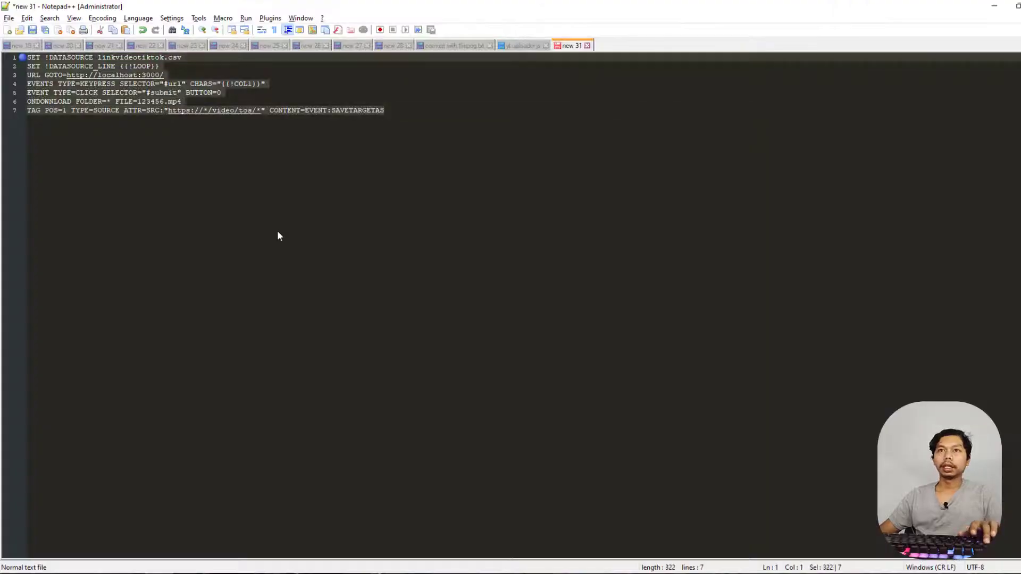
key("ctrl+c")
key("alt+Tab")
key("ctrl+a")
key("ctrl+v")
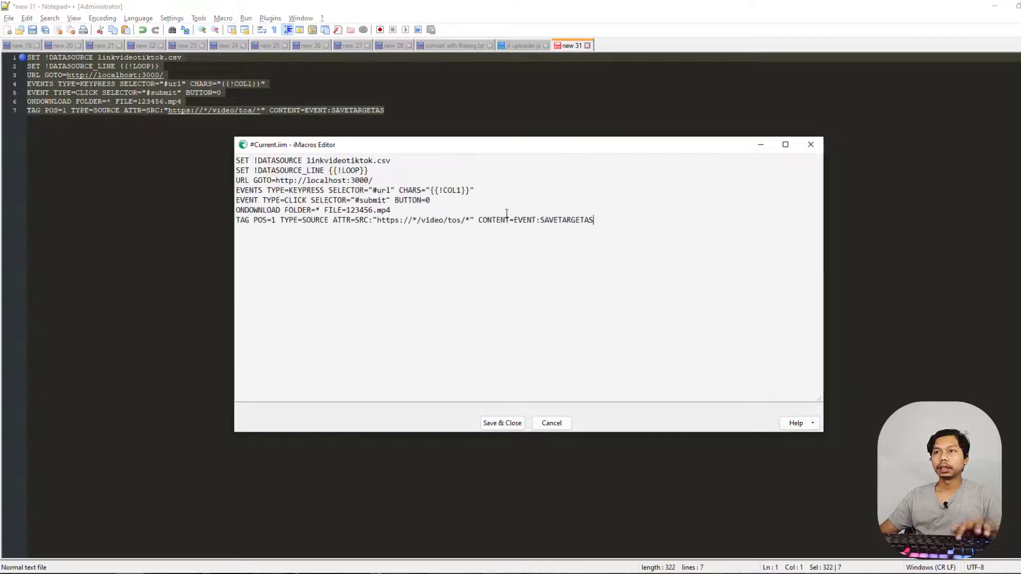
left_click(390, 171)
key("Return")
key("Return")
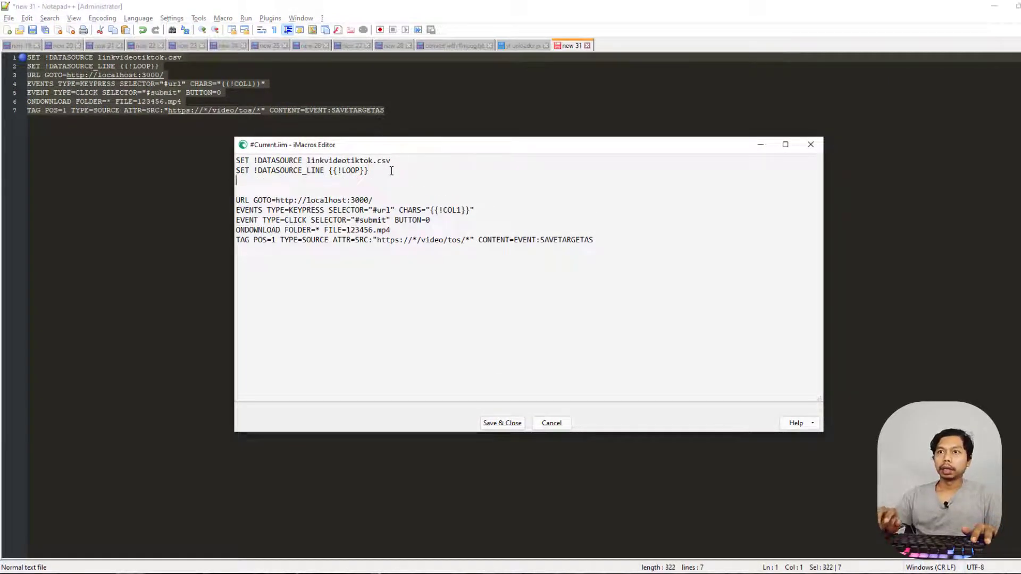
key("Delete")
key("Delete")
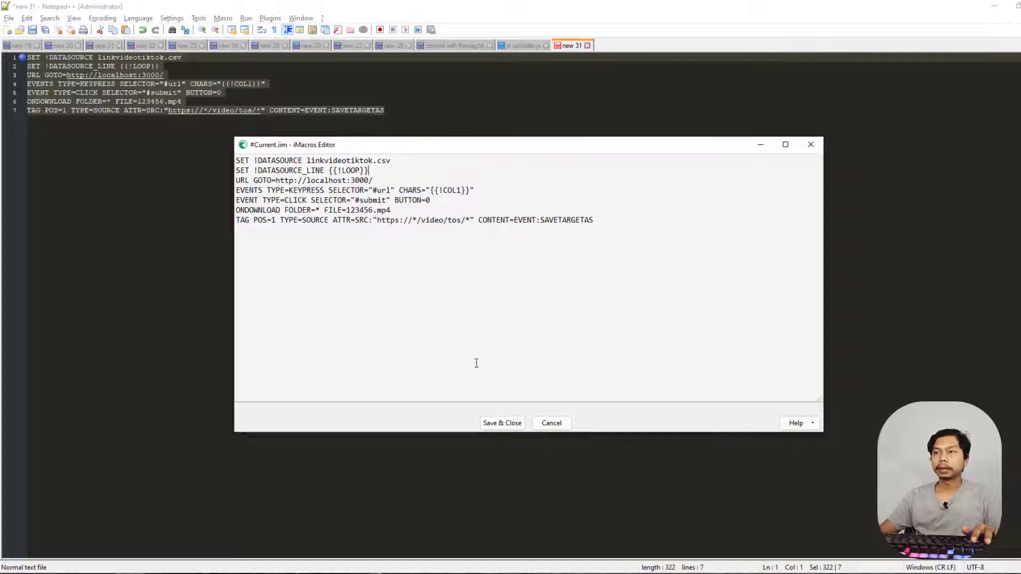
Step: Save the #Current.iim macro and run it once with the TikTok profile tab closed
left_click(504, 422)
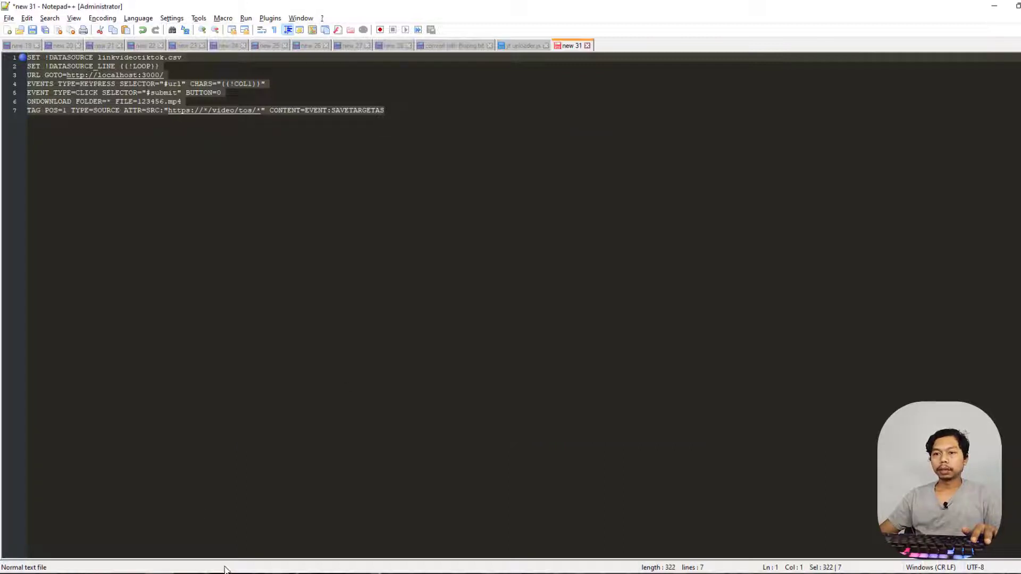
key("alt+Tab")
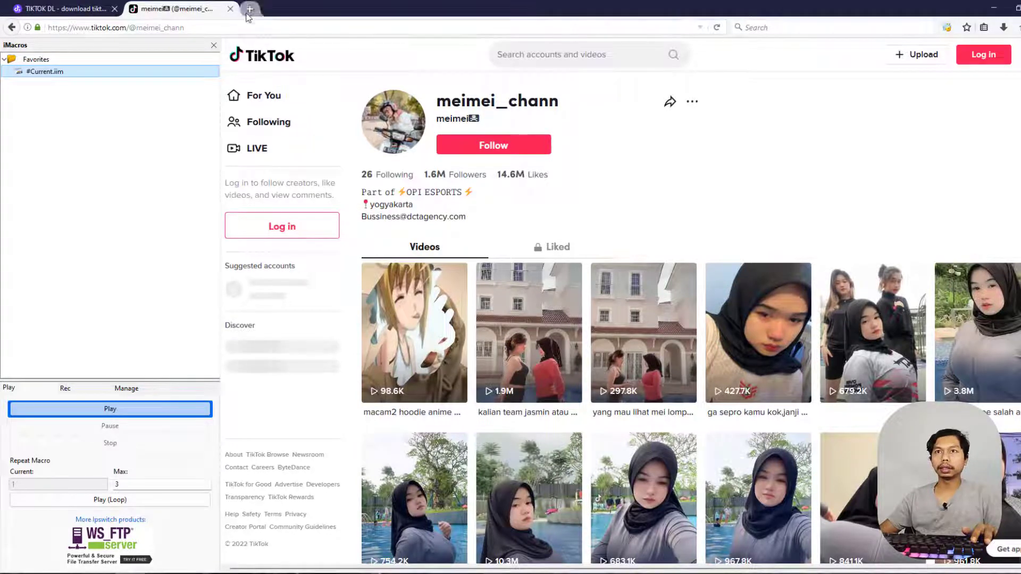
left_click(231, 8)
left_click(88, 410)
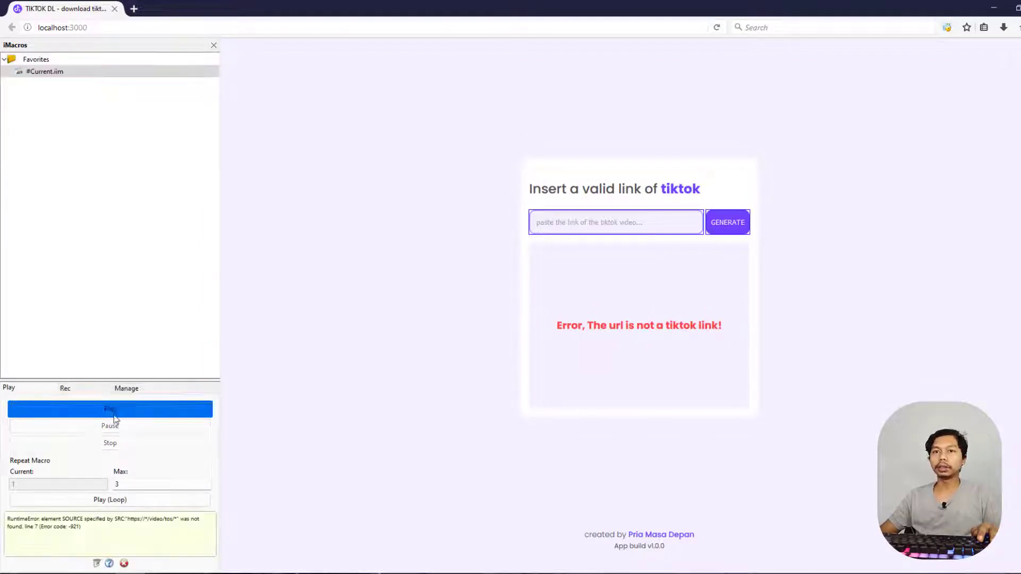
Step: Reopen the #Current.iim macro and delete its last four lines, from the EVENTS keypress line through the TAG line
right_click(89, 73)
left_click(120, 93)
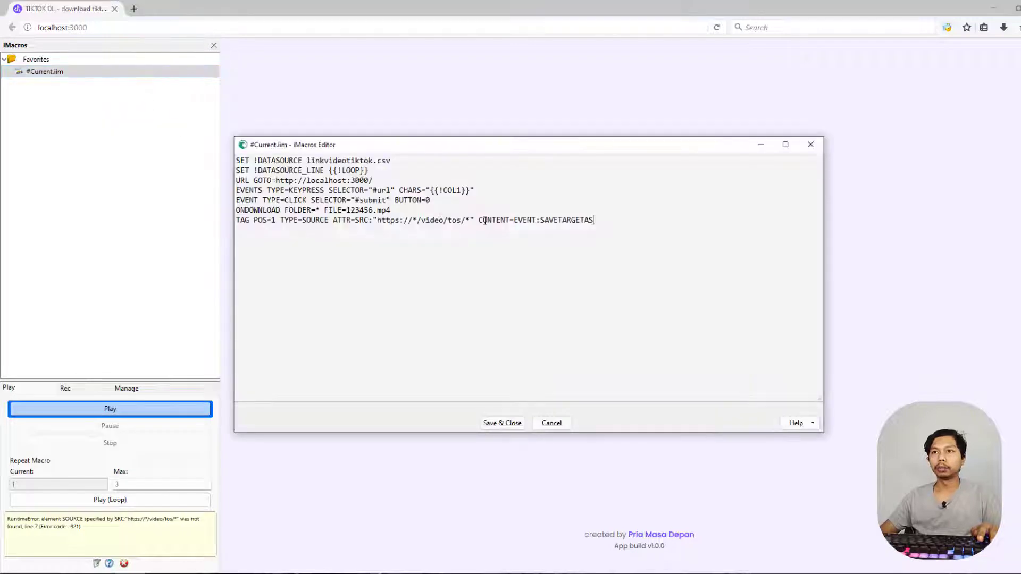
left_click_drag(622, 217, 225, 191)
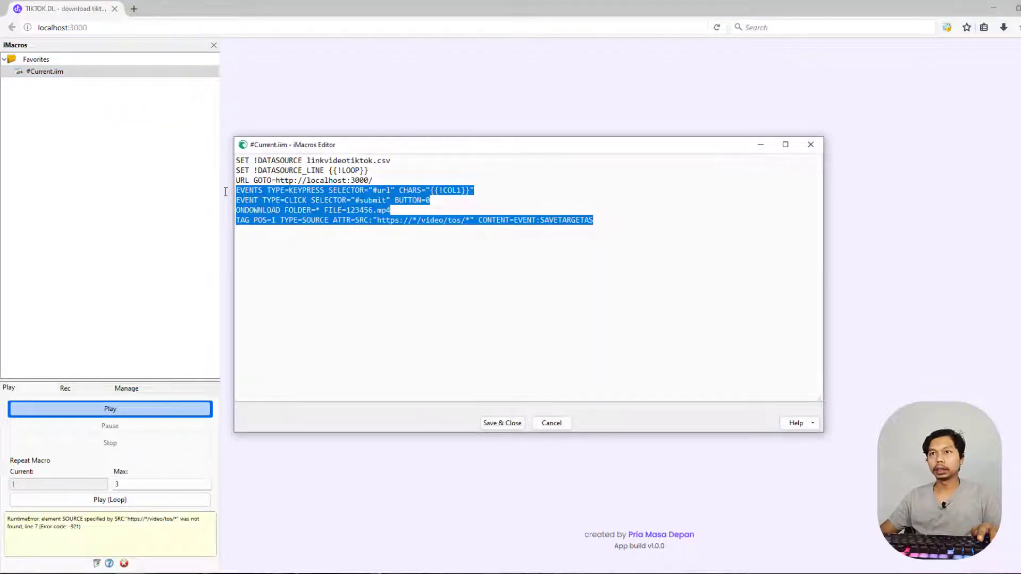
key("Delete")
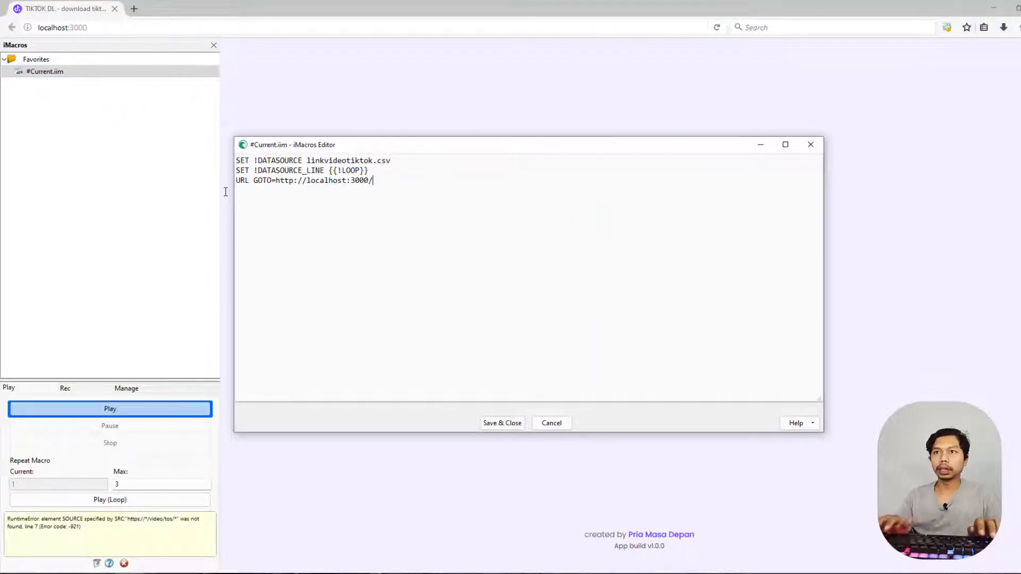
Step: Replace the URL GOTO line with a prompt for {{!COl1}} and save the macro
key("Left")
key("Left")
key("Left")
key("Left")
key("Left")
triple_click(387, 181)
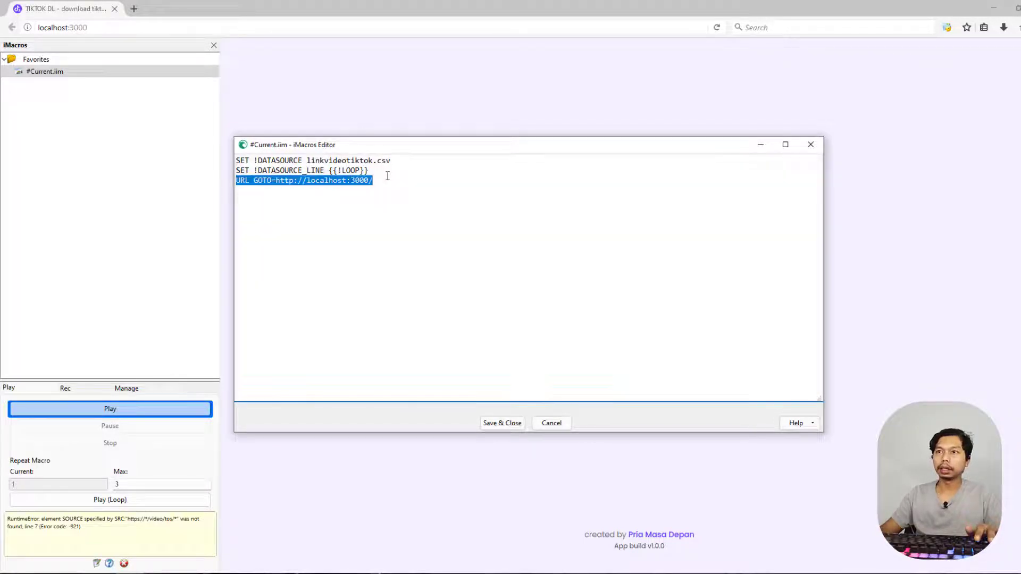
key("BackSpace")
key("BackSpace")
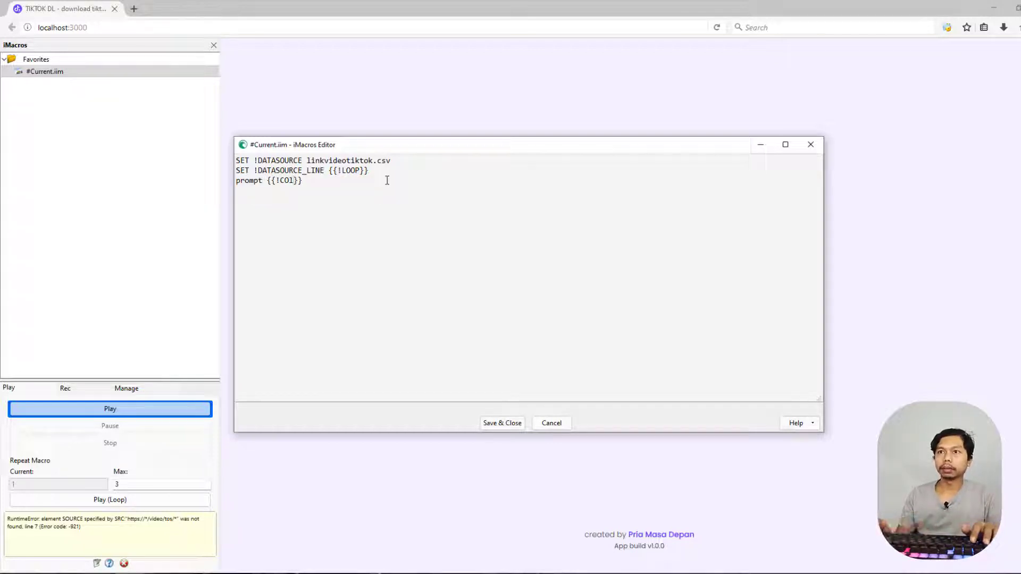
left_click(502, 423)
Step: Run the macro, copy the video URL from its prompt message, and dismiss the message
left_click(194, 410)
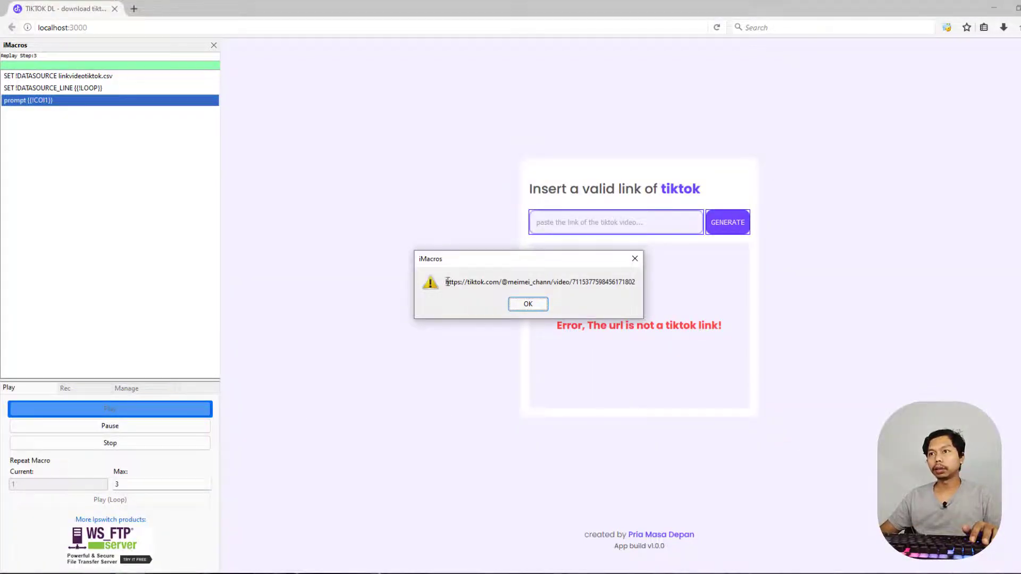
left_click_drag(446, 281, 640, 282)
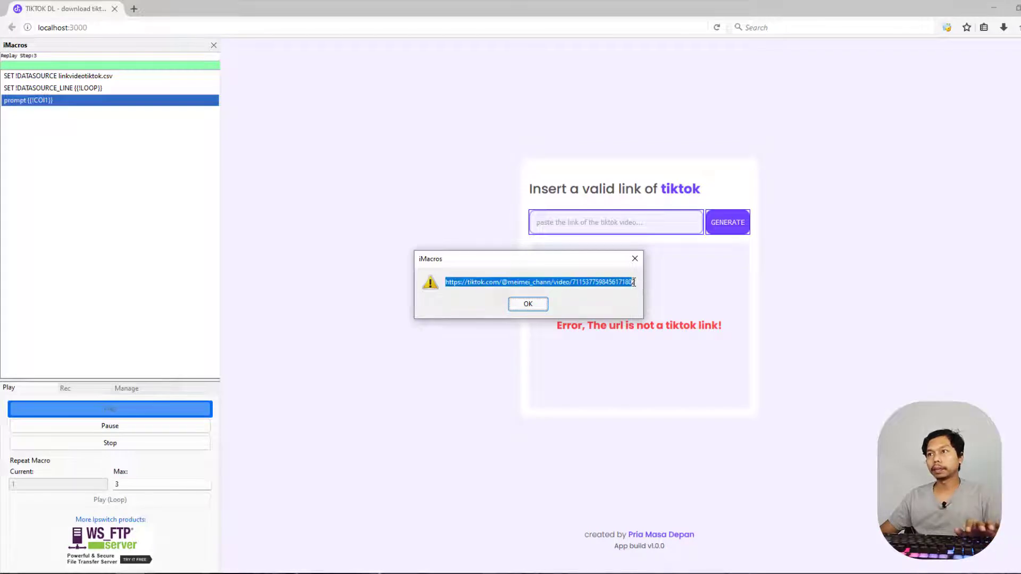
left_click(528, 304)
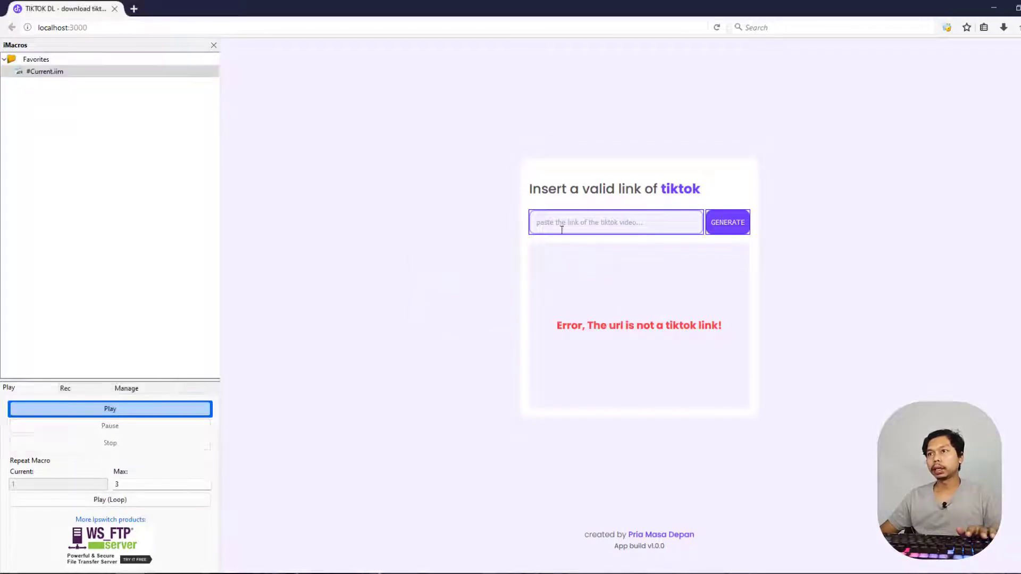
Step: Try to generate the video from the copied URL on the localhost:3000 downloader page
left_click(560, 224)
key("ctrl+v")
left_click(715, 222)
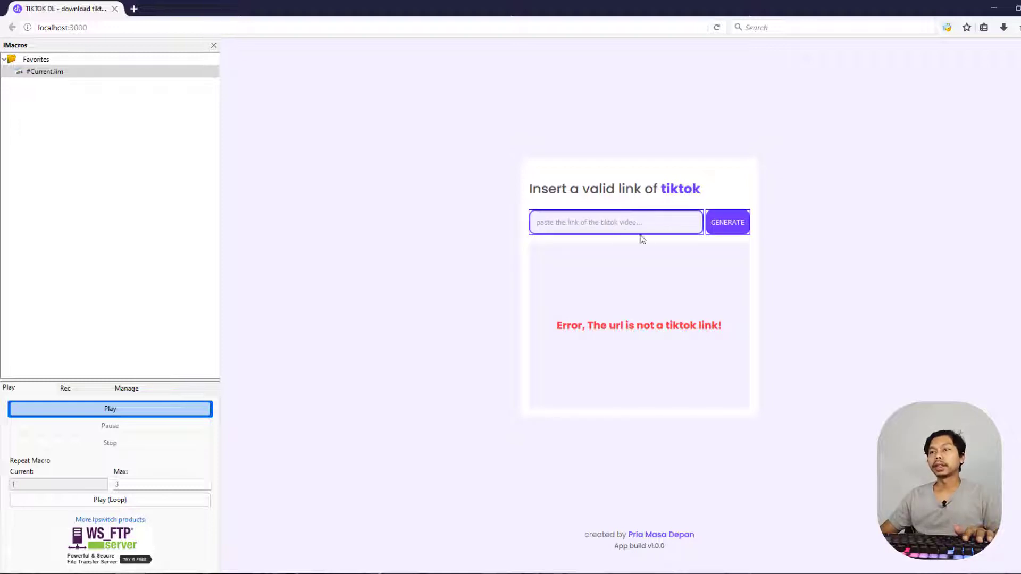
key("ctrl+v")
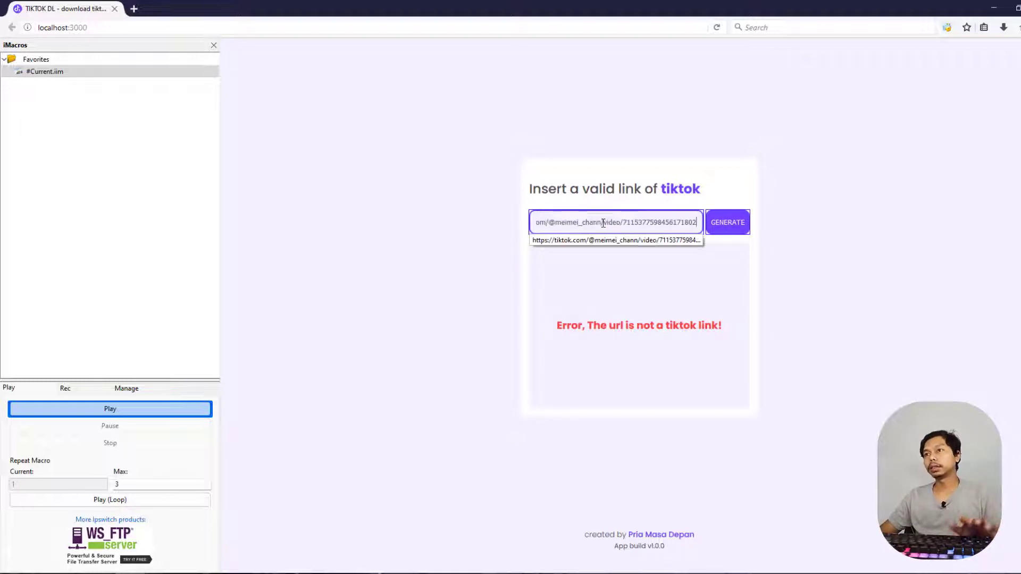
left_click_drag(601, 223, 388, 221)
left_click(562, 226)
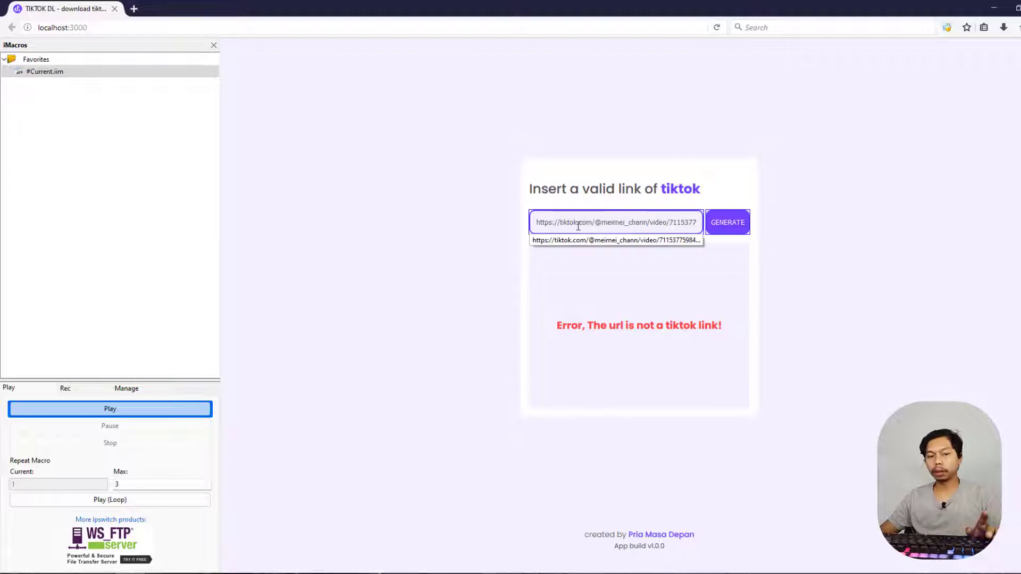
type("wqw")
key("BackSpace")
key("BackSpace")
key("BackSpace")
type("www.")
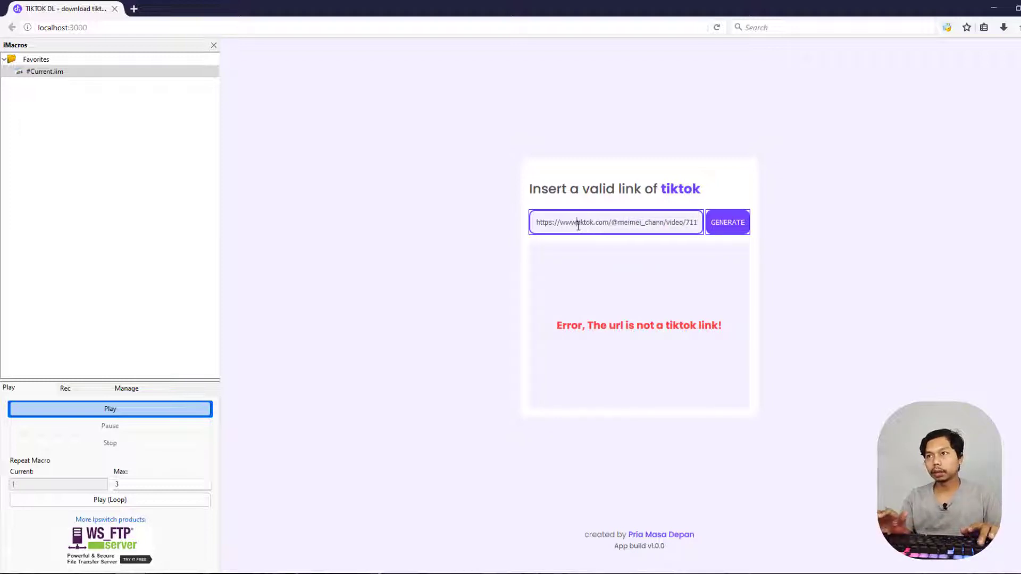
left_click(730, 224)
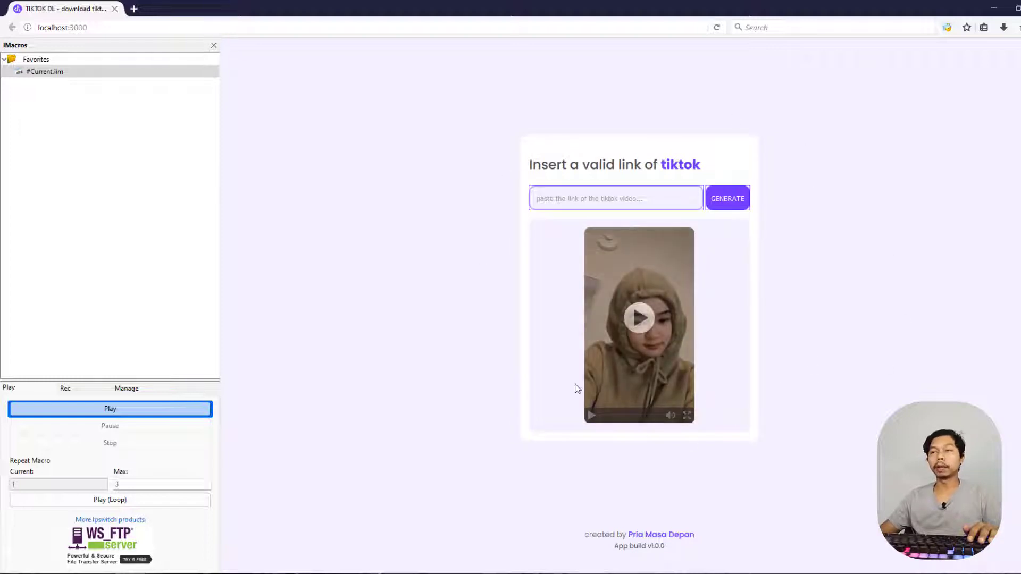
key("alt+Tab")
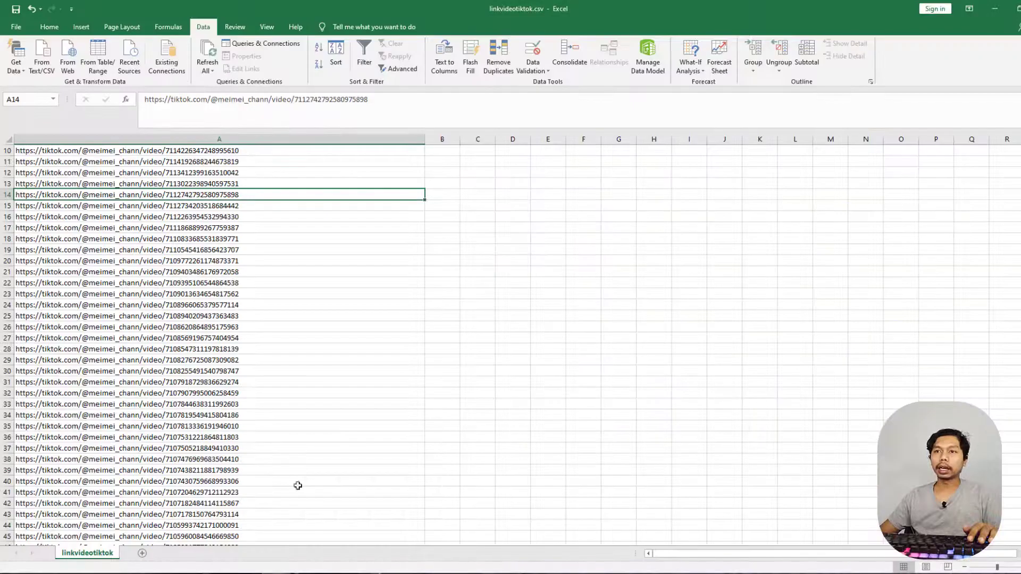
left_click(139, 137)
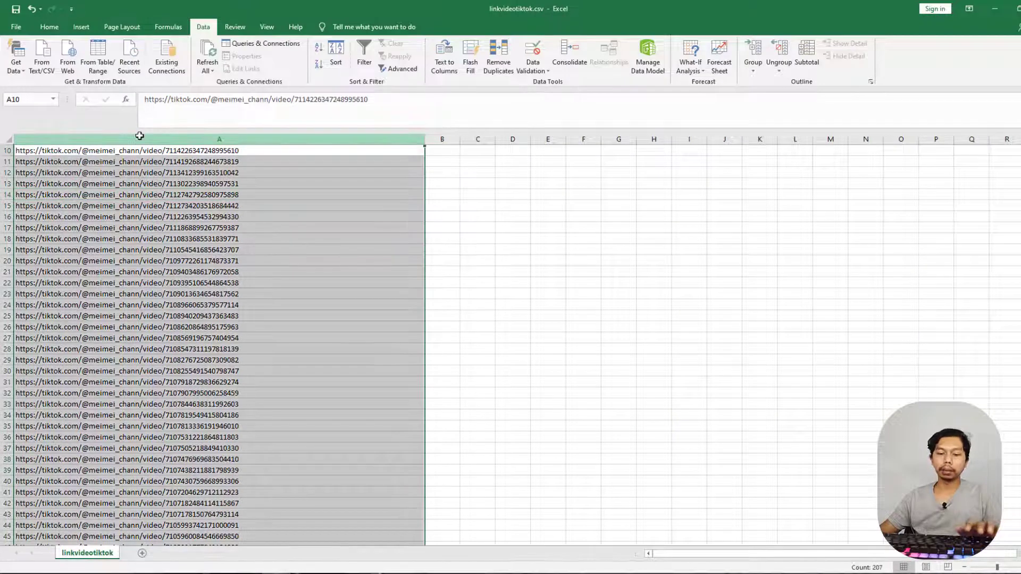
key("ctrl+h")
left_click(541, 313)
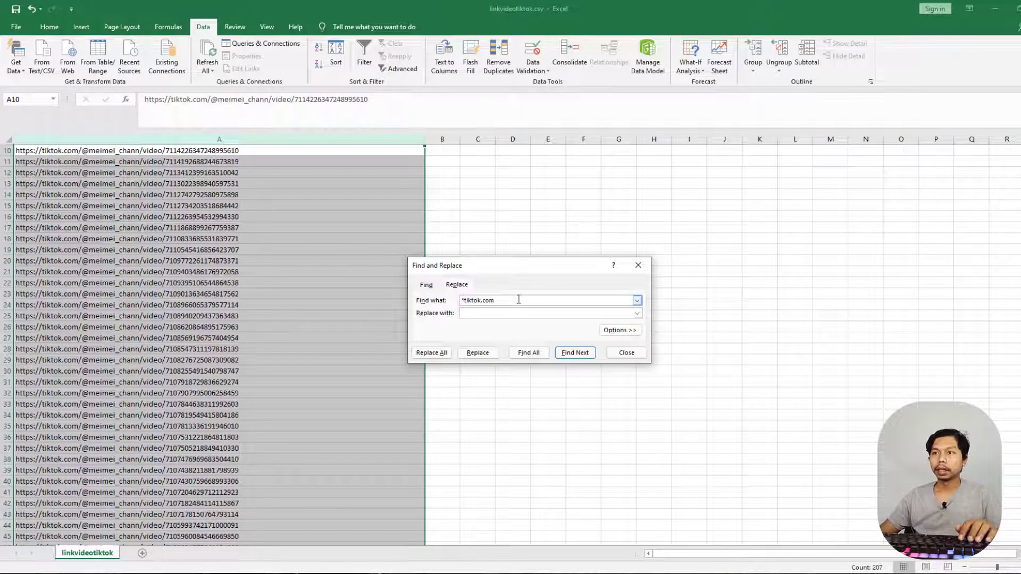
key("Tab")
left_click(461, 301)
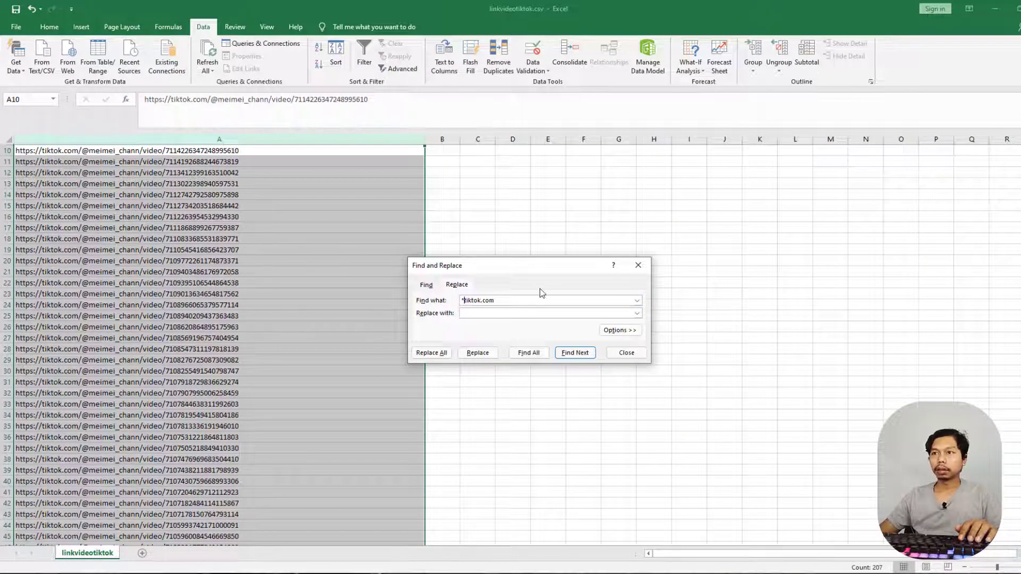
key("Delete")
left_click(555, 313)
type("www.tiktok.c")
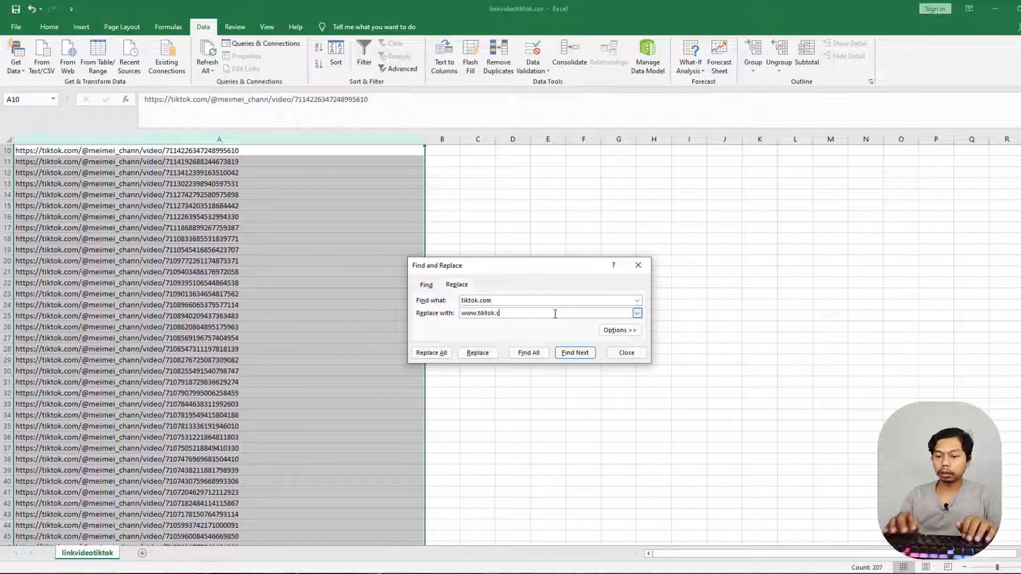
type("om")
left_click(432, 353)
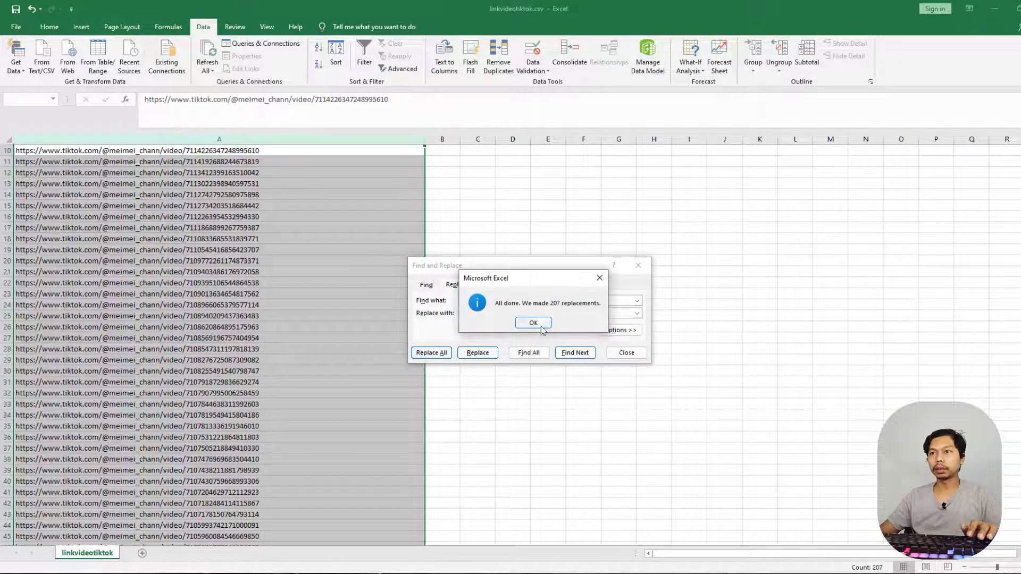
left_click(531, 322)
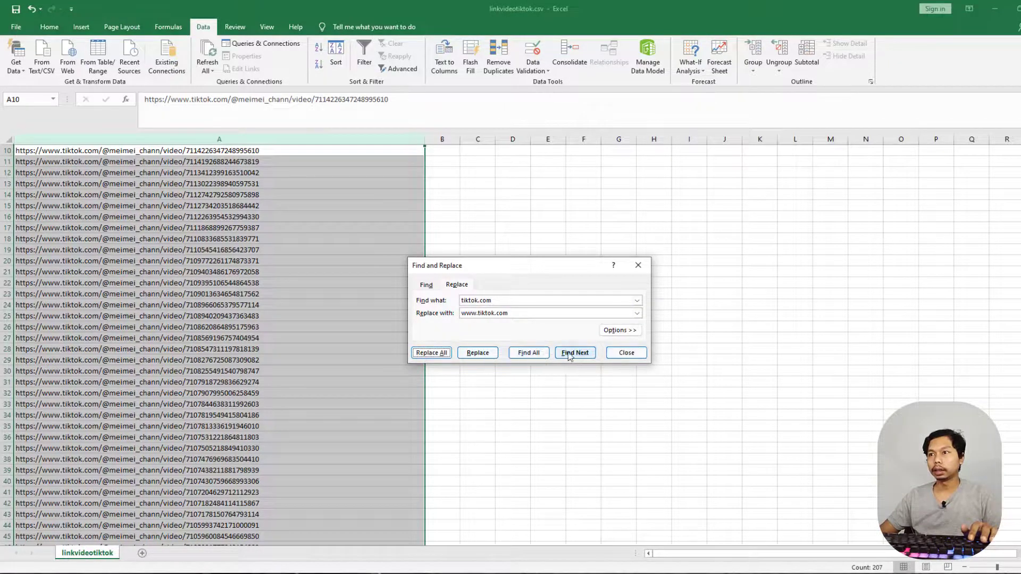
left_click(626, 353)
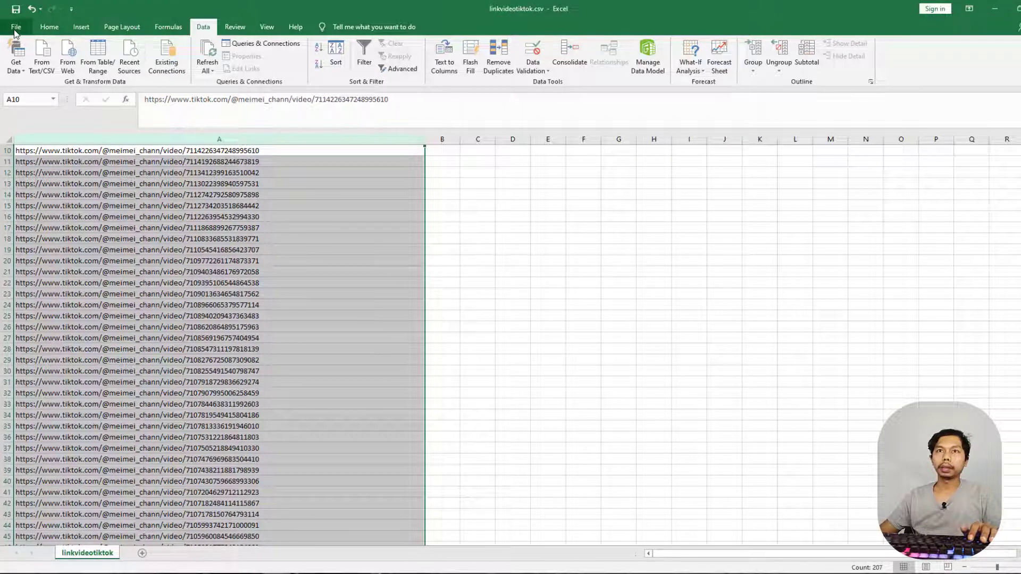
Step: Save the sheet again as linkvideotiktok.csv in the iMacros Datasources folder, overwriting the existing file
key("F12")
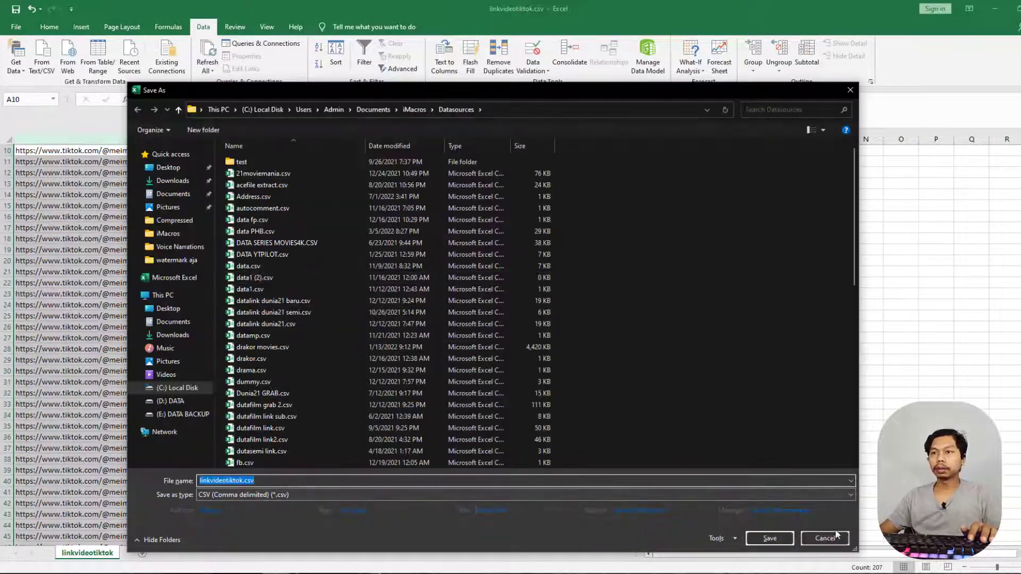
left_click(783, 538)
left_click(568, 295)
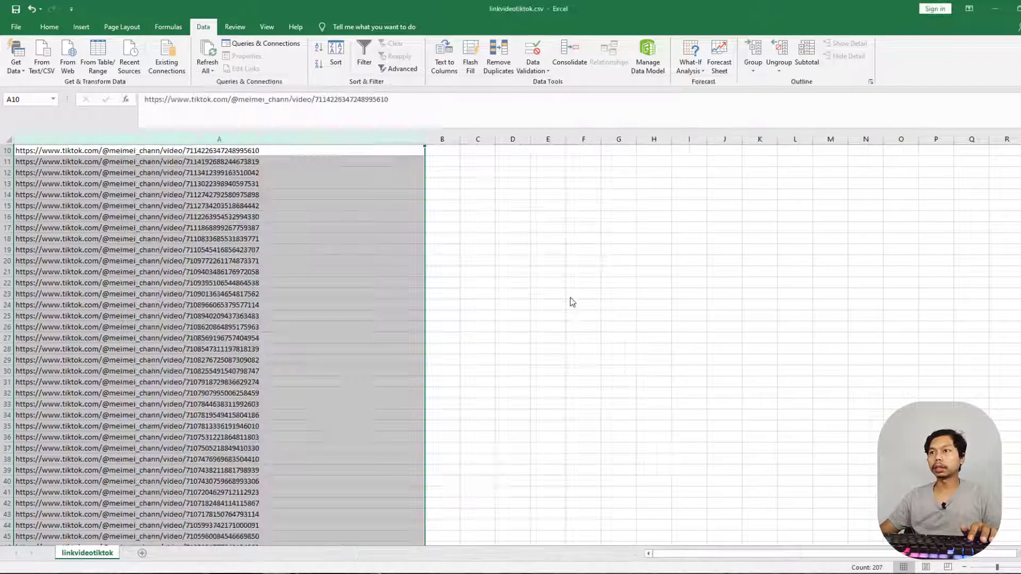
left_click(522, 304)
Step: Replace the contents of #Current.iim with the complete download script from Notepad++, save the macro and play it once
key("alt+Tab")
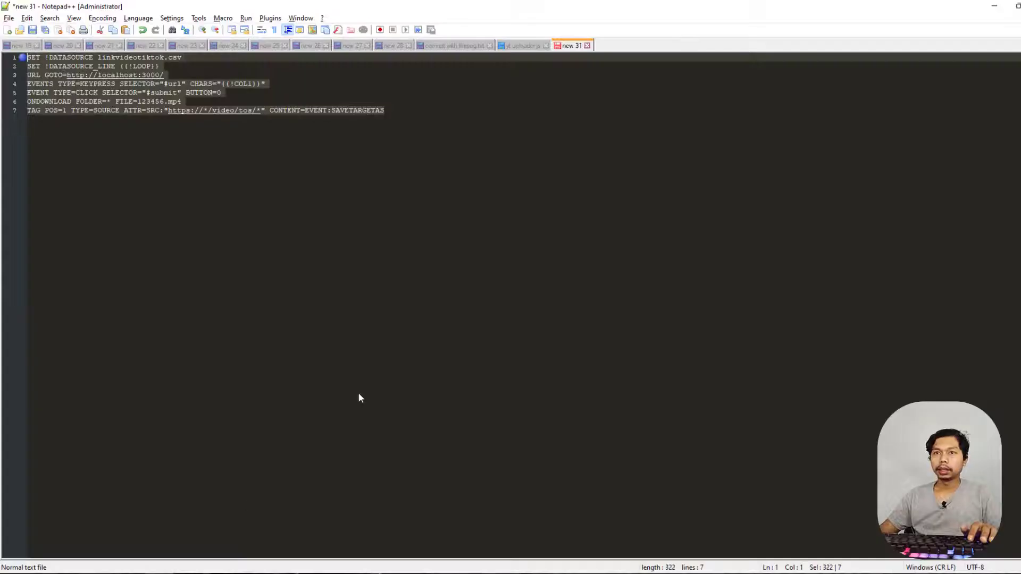
key("alt+Tab")
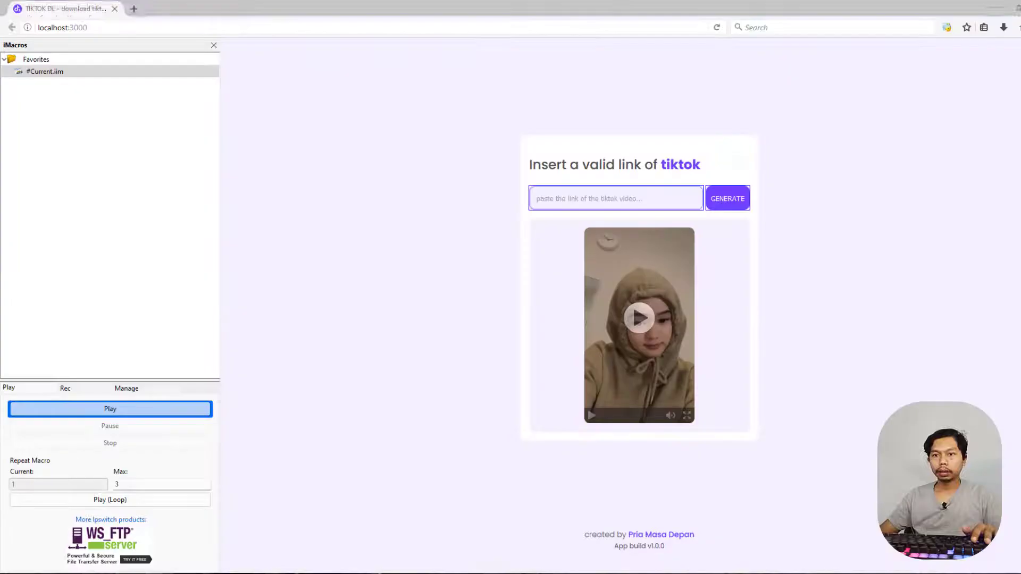
left_click(82, 75)
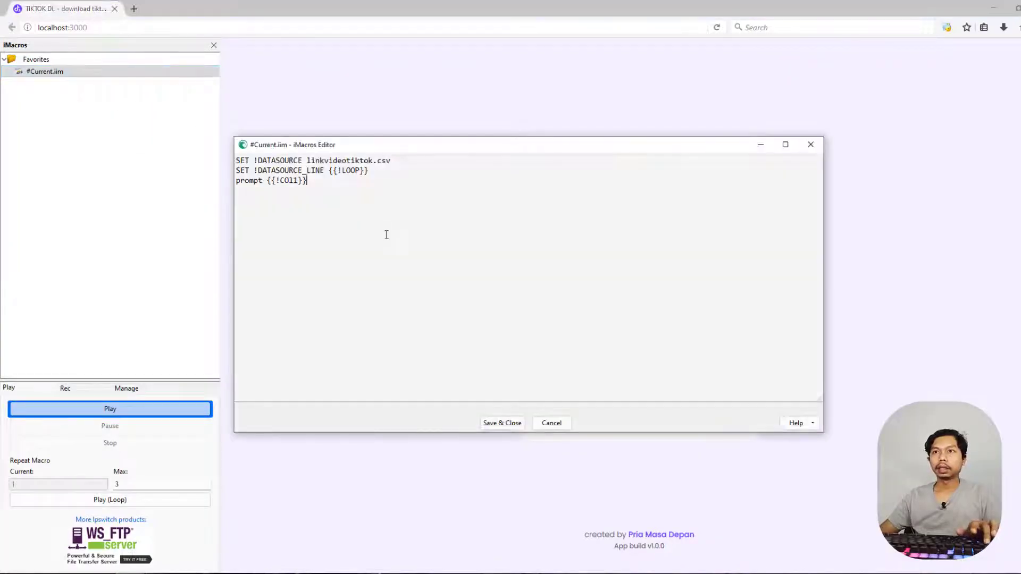
type("SET !DATASOURCE linkvideotiktok.csv SET !DATASOURCE_LINE {{!LOOP}} URL GOTO=http://localhost:3000/ EVENTS TYPE=KEYPRESS SELECTOR=\"#url\" CHARS=\"{{!COL1}}\" EVENT TYPE=CLICK SELECTOR=\"#submit\" BUTTON=0 ONDOWNLOAD FOLDER=* FILE=123456.mp4 TAG POS=1 TYPE=SOURCE ATTR=SRC:\"https://*/video/tos/*\" CONTENT=EVENT:SAVETARGETAS")
key("ctrl+a")
type("SET !DATASOURCE linkvideotiktok.csv SET !DATASOURCE_LINE {{!LOOP}} URL GOTO=http://localhost:3000/ EVENTS TYPE=KEYPRESS SELECTOR=\"#url\" CHARS=\"{{!COL1}}\" EVENT TYPE=CLICK SELECTOR=\"#submit\" BUTTON=0 ONDOWNLOAD FOLDER=* FILE=123456.mp4 TAG POS=1 TYPE=SOURCE ATTR=SRC:\"https://*/video/tos/*\" CONTENT=EVENT:SAVETARGETAS")
left_click(510, 428)
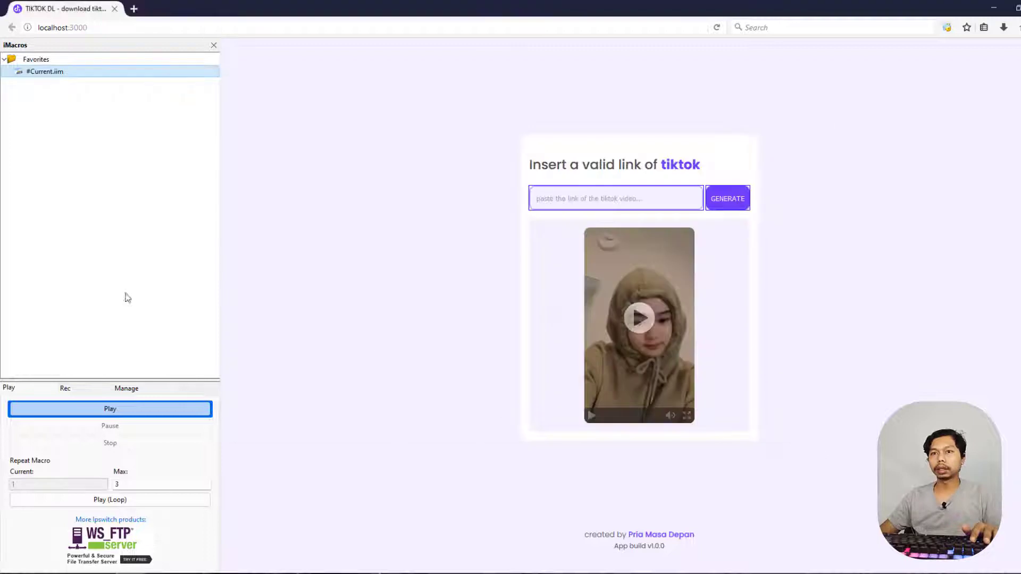
left_click(104, 415)
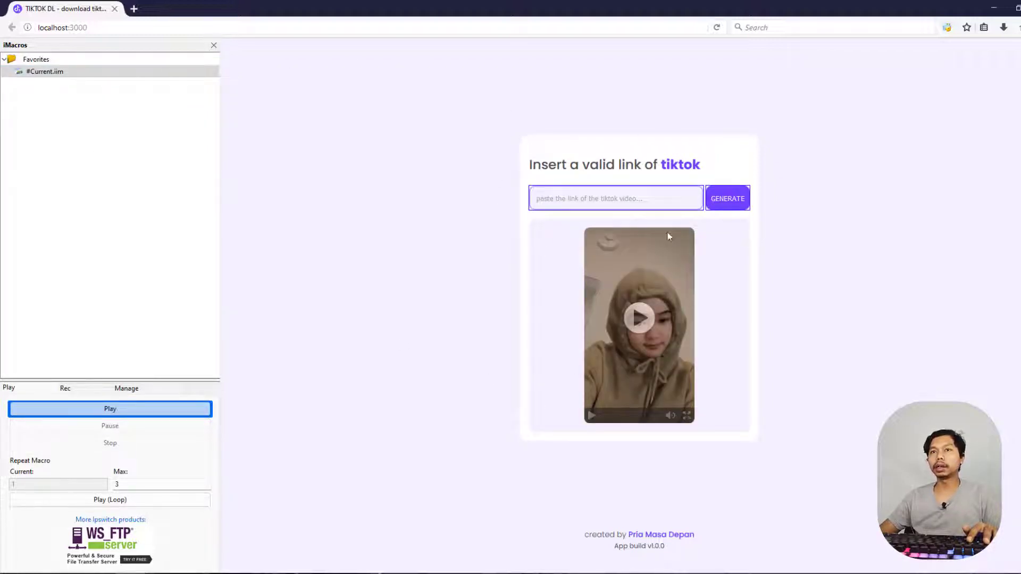
Step: Add SET !TIMEOUT 200 as the first line of #Current.iim, save the macro and play it
right_click(79, 74)
left_click(112, 89)
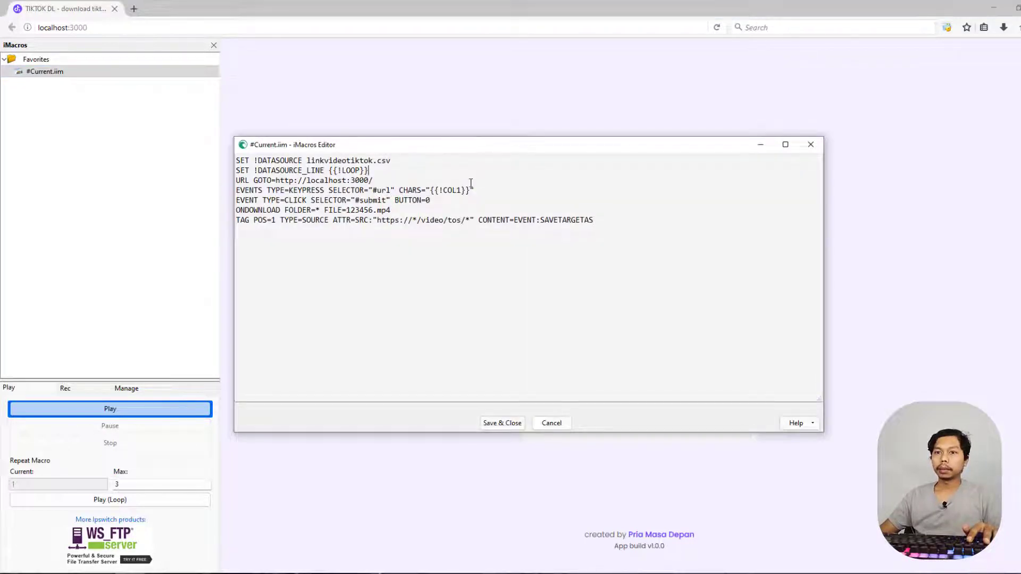
left_click(240, 159)
key("Return")
key("Up")
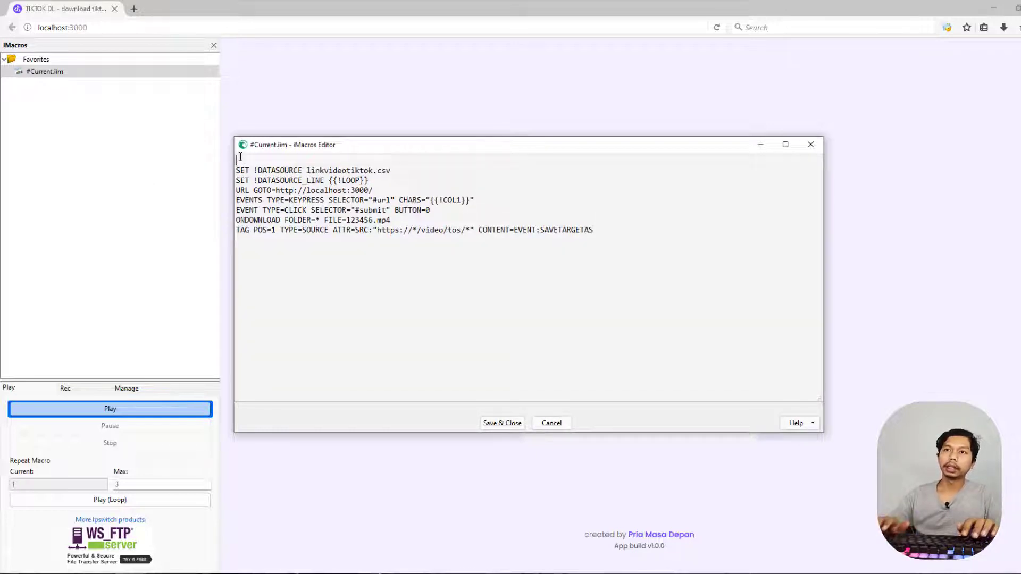
type("SET !")
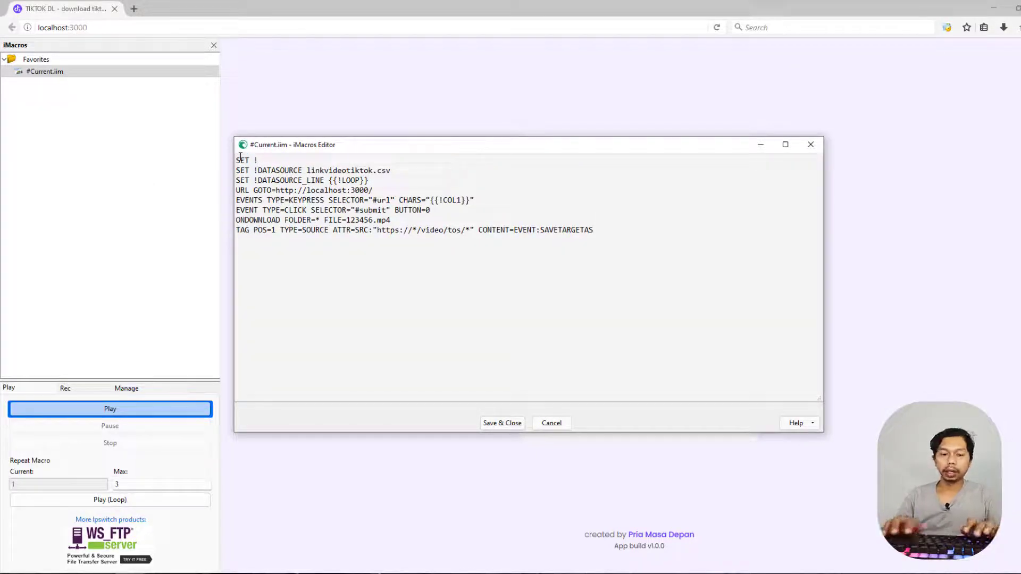
type("TIMEOUT")
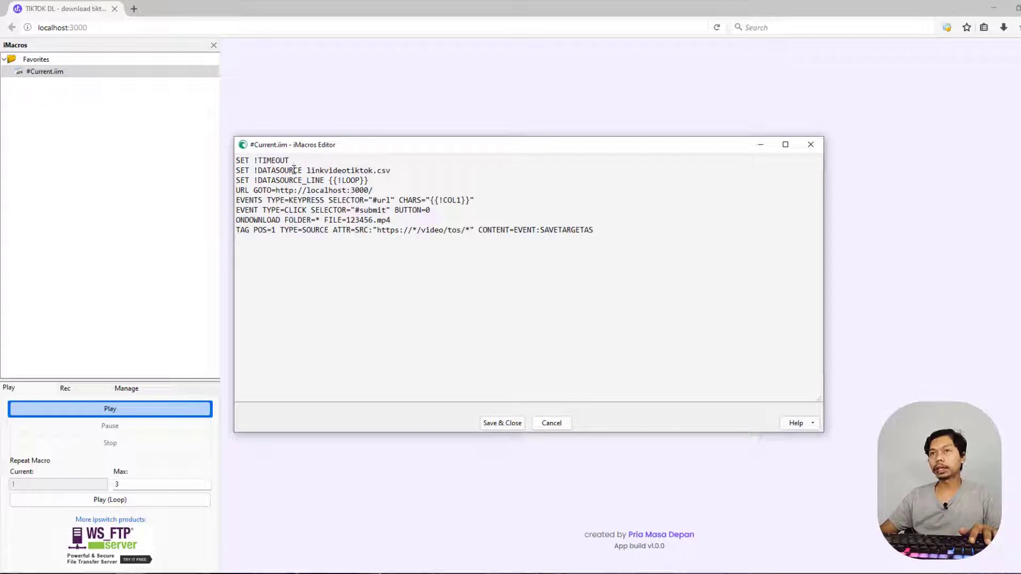
type(" 200")
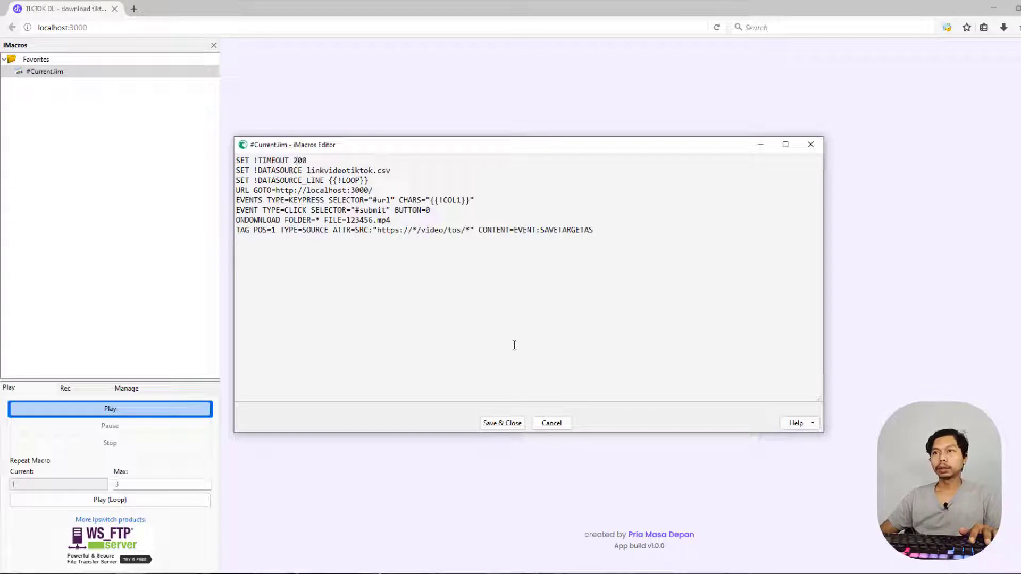
left_click(503, 423)
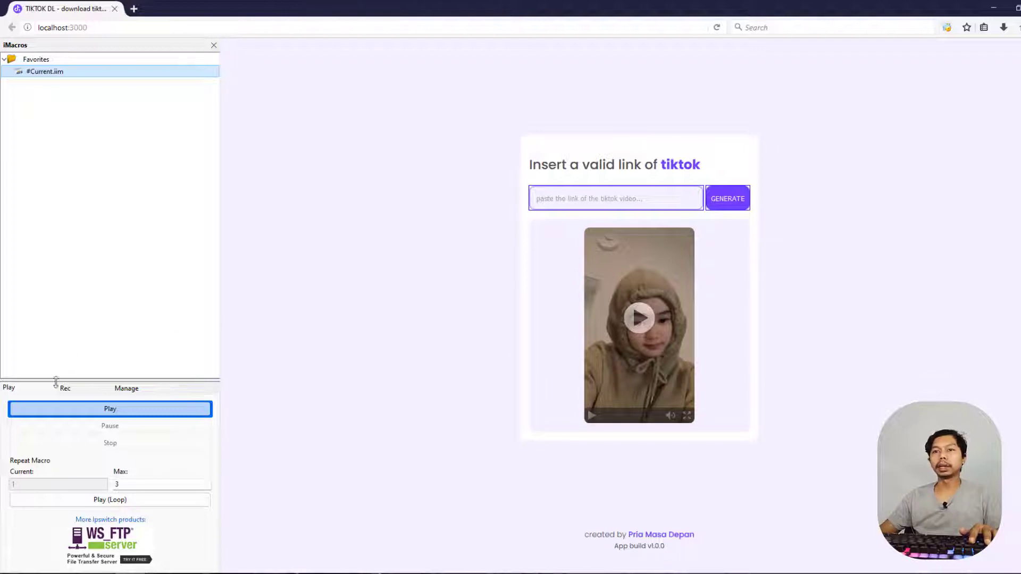
left_click(103, 407)
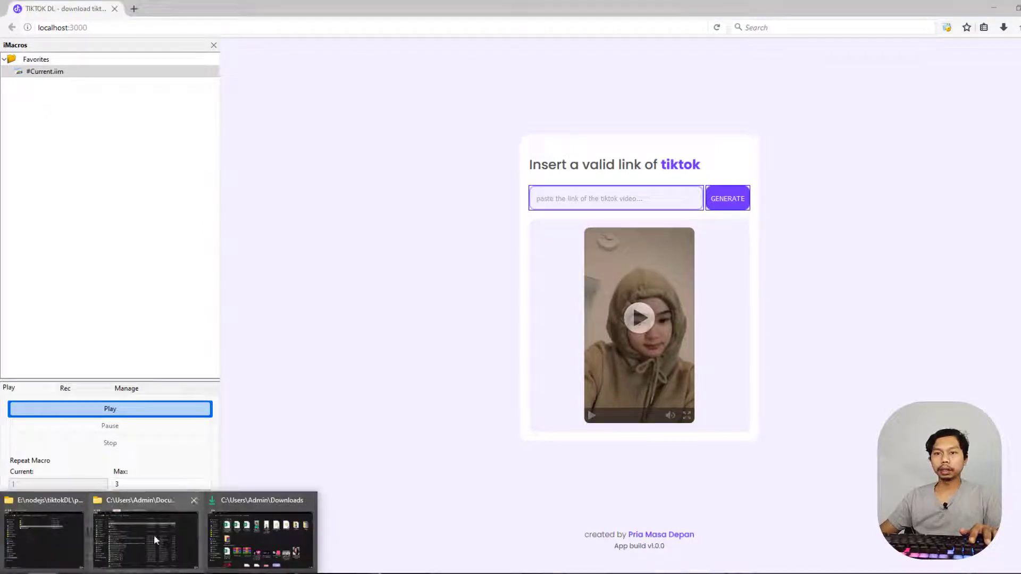
Step: Delete 123456.mp4 and test.mp4 from the iMacros Downloads folder in File Explorer
left_click(154, 534)
left_click(139, 92)
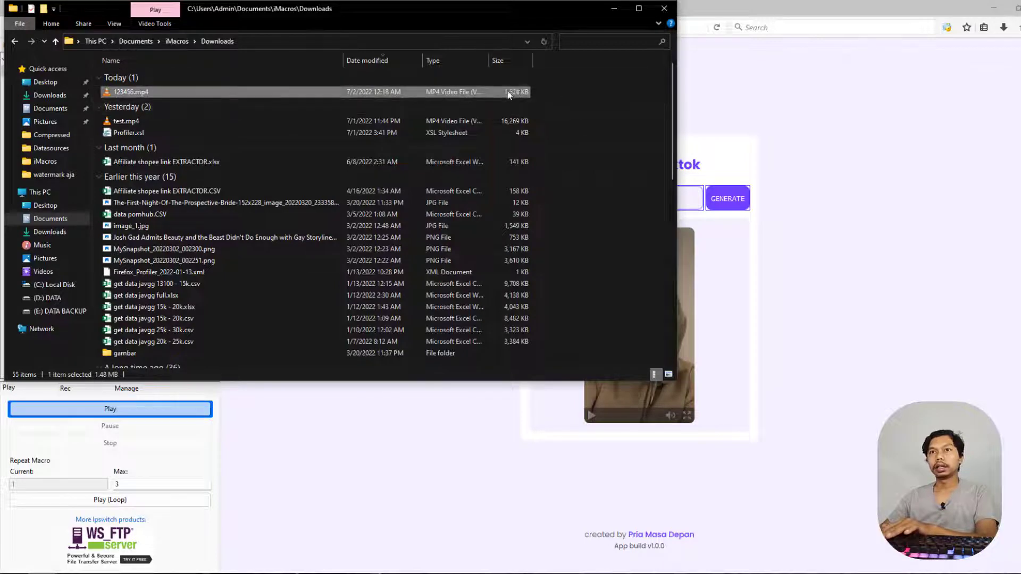
key("Delete")
key("Delete")
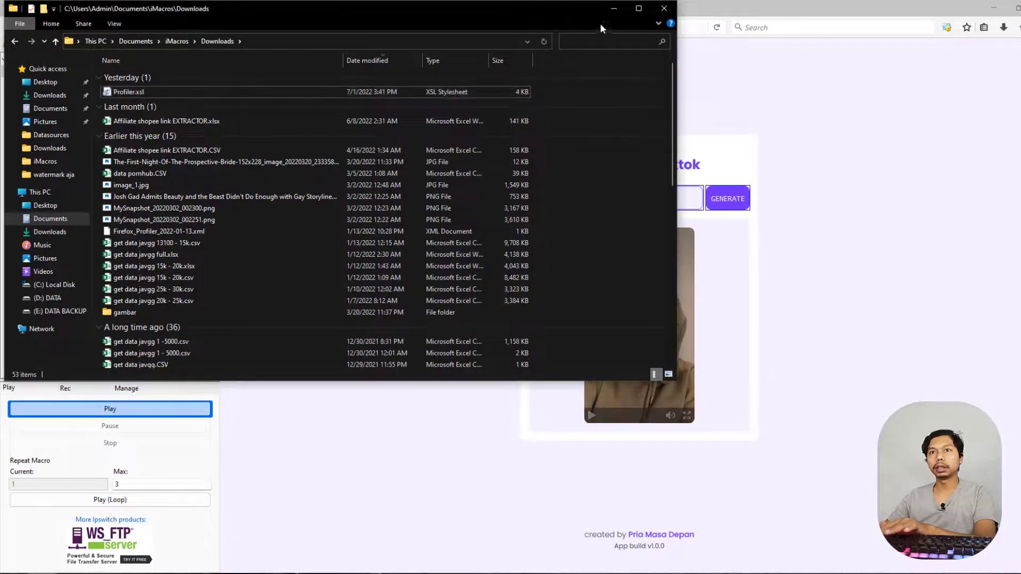
left_click(614, 8)
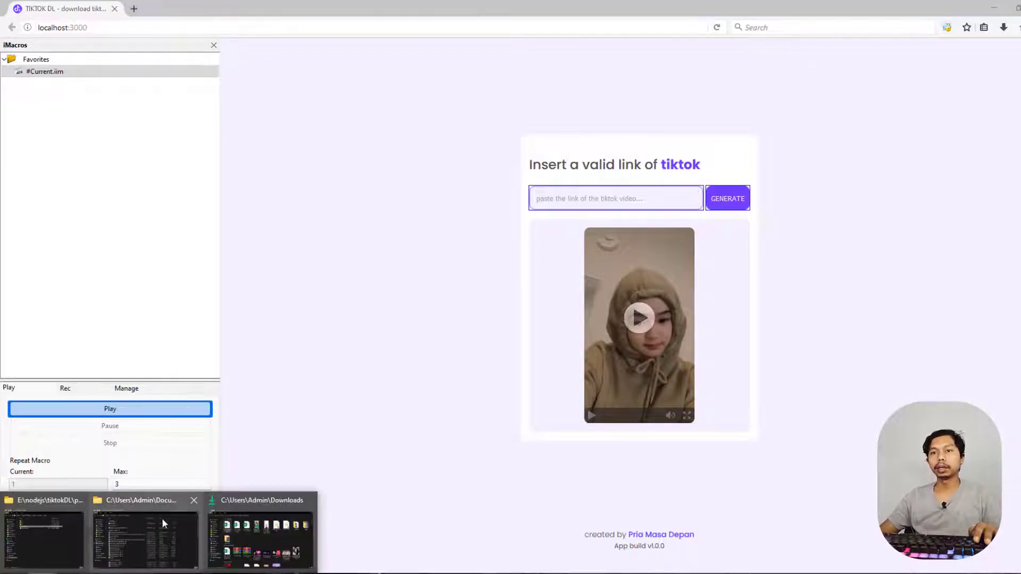
Step: Check the iMacros Downloads folder again, then return to the browser and start the #Current.iim macro in a loop
left_click(163, 521)
left_click(608, 7)
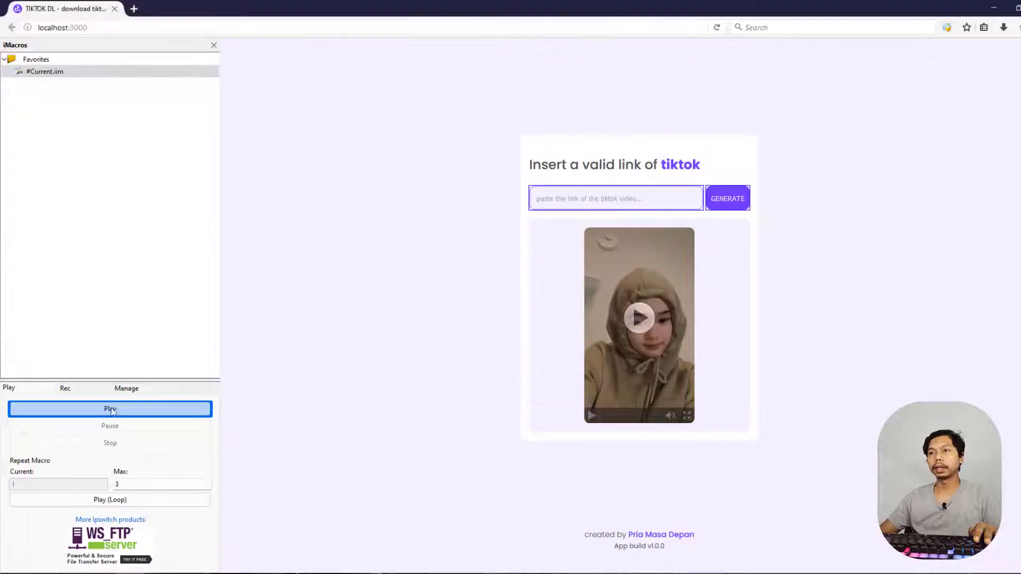
left_click(148, 503)
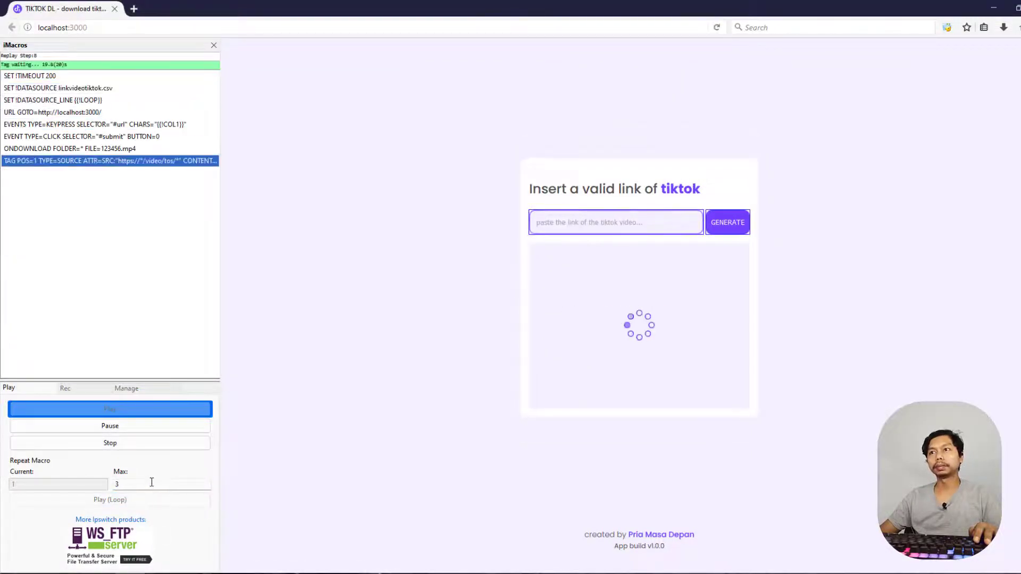